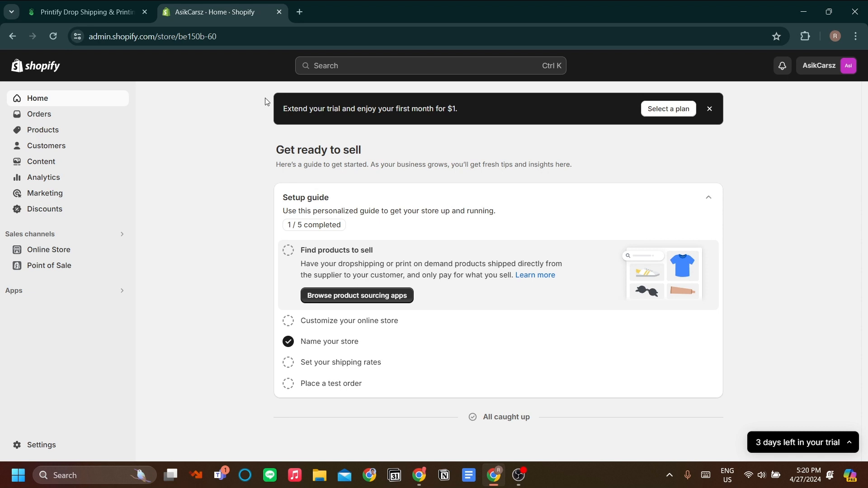
Browse the Printify homepage, switching between it and the Shopify store admin tab.
{"action": "left_click", "coordinate": [92, 12]}
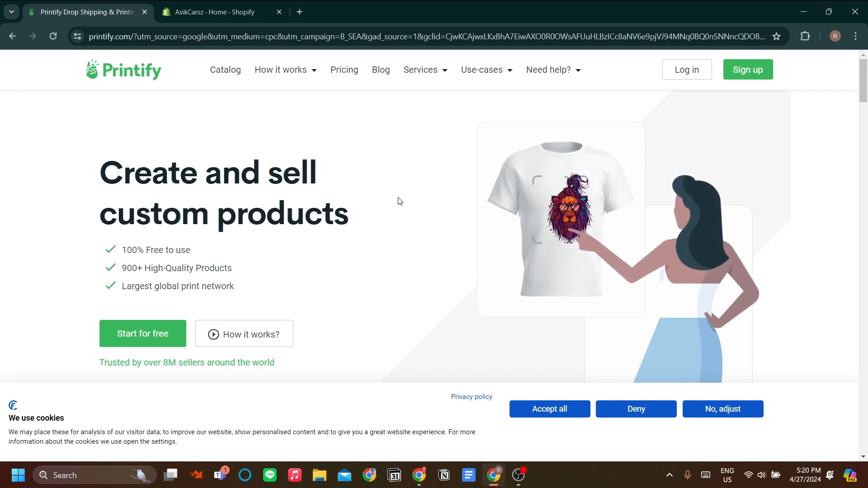
{"action": "scroll", "coordinate": [478, 202], "scroll_direction": "down", "scroll_amount": 2}
{"action": "scroll", "coordinate": [480, 203], "scroll_direction": "up", "scroll_amount": 2}
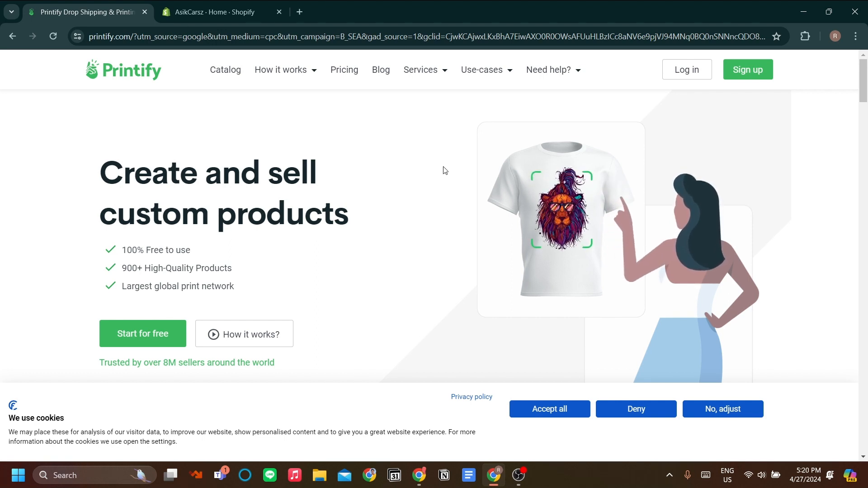
{"action": "scroll", "coordinate": [456, 187], "scroll_direction": "down", "scroll_amount": 2}
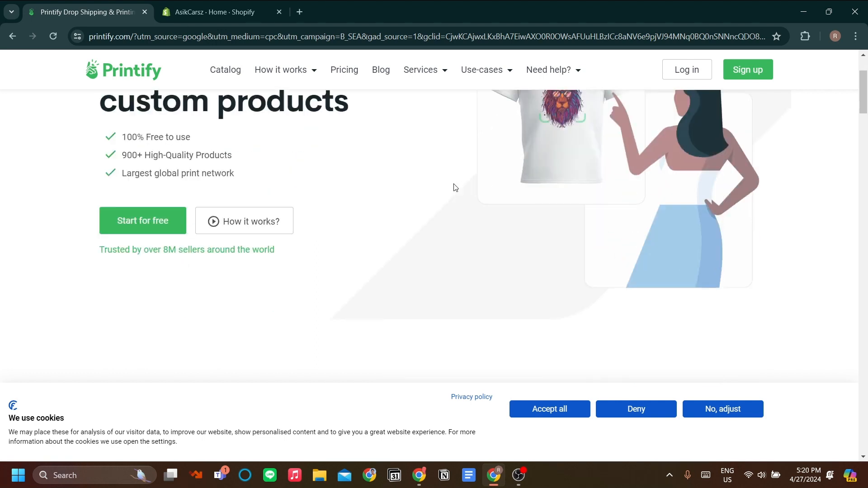
{"action": "scroll", "coordinate": [455, 190], "scroll_direction": "up", "scroll_amount": 2}
{"action": "scroll", "coordinate": [367, 197], "scroll_direction": "down", "scroll_amount": 2}
{"action": "scroll", "coordinate": [379, 190], "scroll_direction": "up", "scroll_amount": 2}
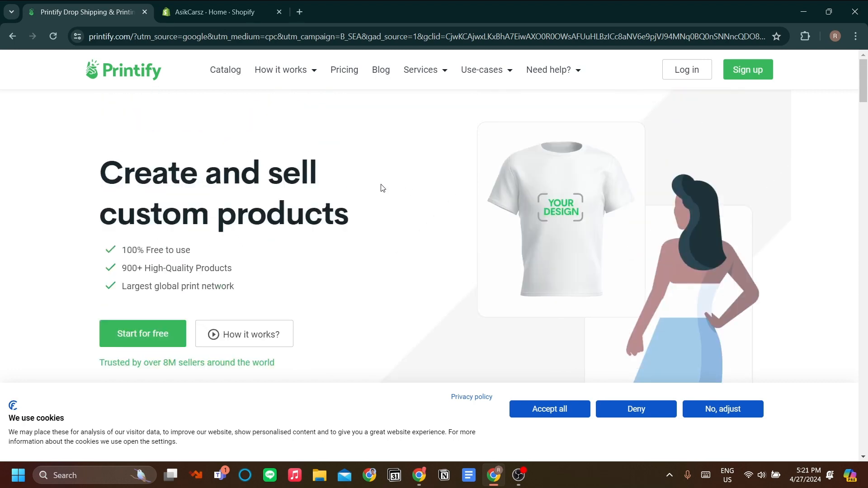
{"action": "left_click", "coordinate": [221, 13]}
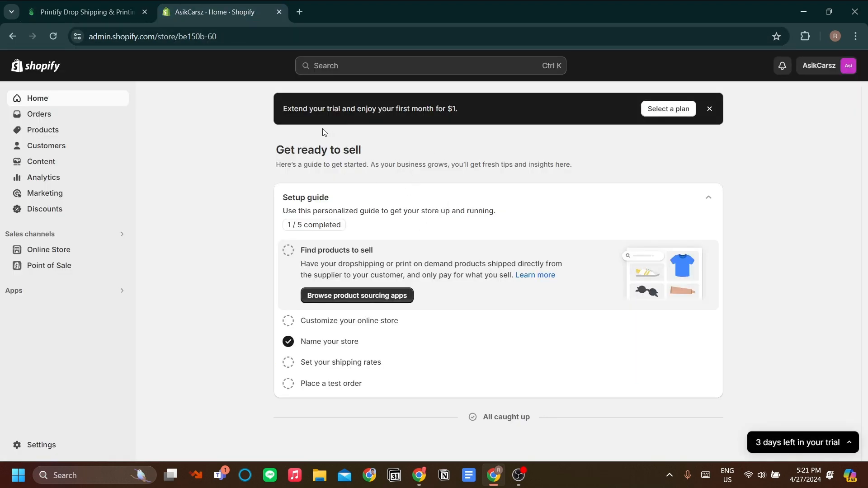
{"action": "left_click", "coordinate": [118, 13]}
{"action": "scroll", "coordinate": [374, 179], "scroll_direction": "down", "scroll_amount": 3}
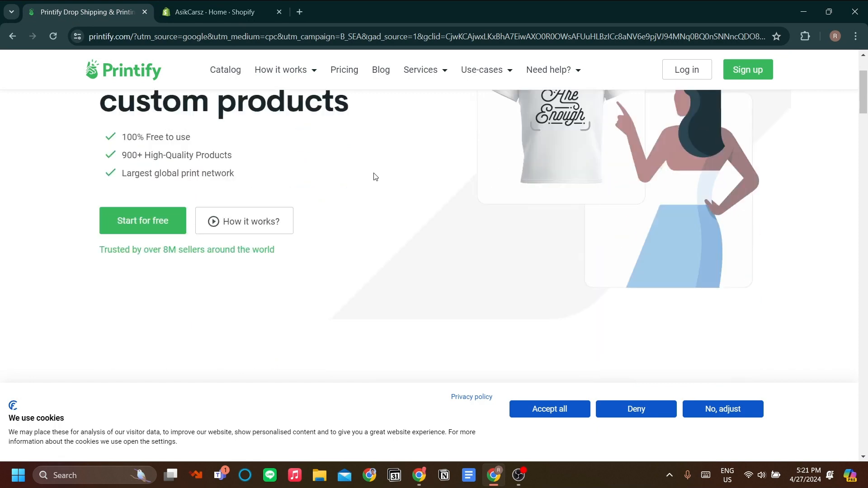
{"action": "scroll", "coordinate": [322, 170], "scroll_direction": "up", "scroll_amount": 3}
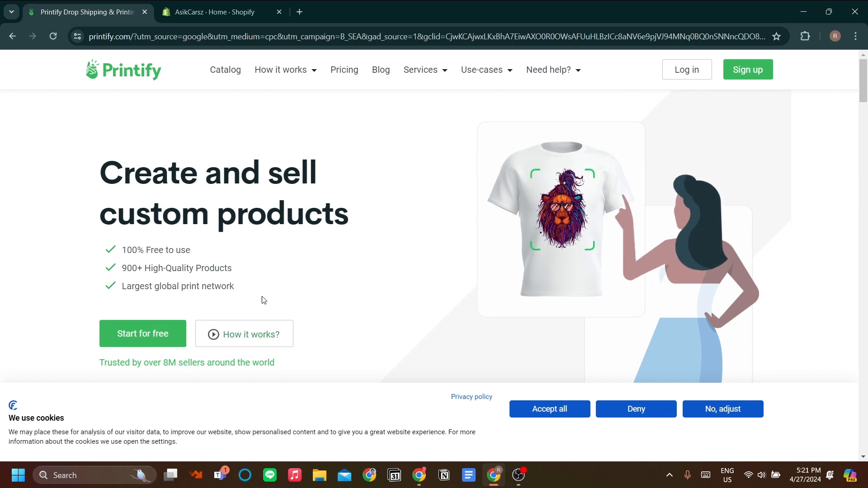
Sign up for a free Printify account using the existing Google account.
{"action": "left_click", "coordinate": [170, 345]}
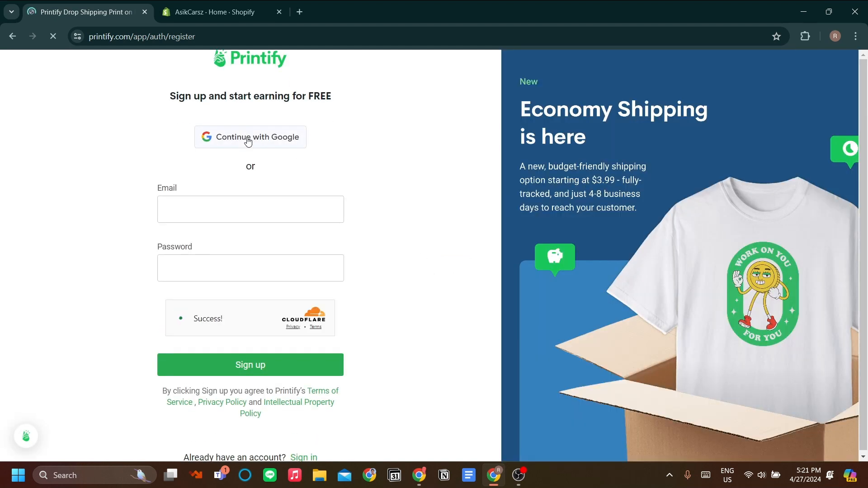
{"action": "left_click", "coordinate": [247, 141]}
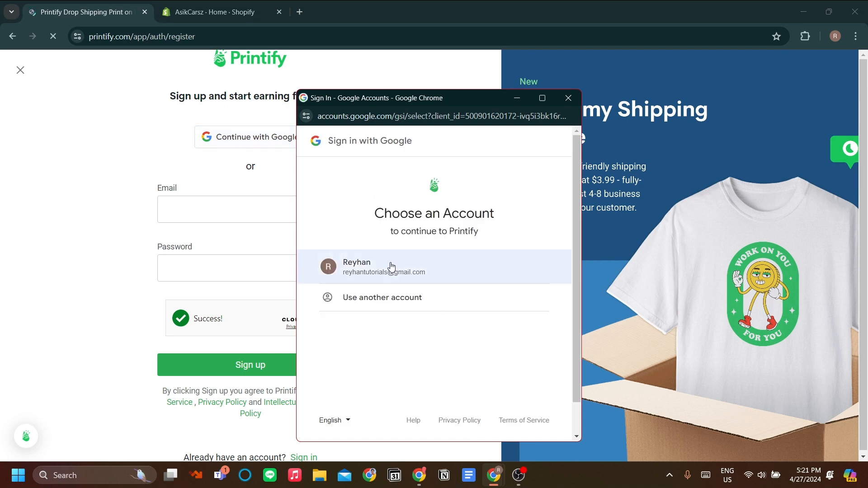
{"action": "left_click", "coordinate": [442, 271]}
{"action": "left_click", "coordinate": [520, 340]}
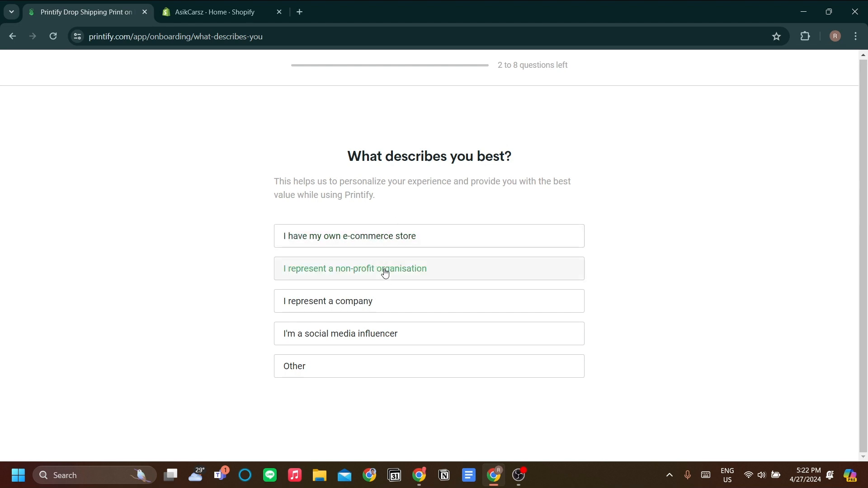
Answer the onboarding questions: own e-commerce store, start first online business, choosing products to sell, and YouTube.
{"action": "left_click", "coordinate": [372, 240]}
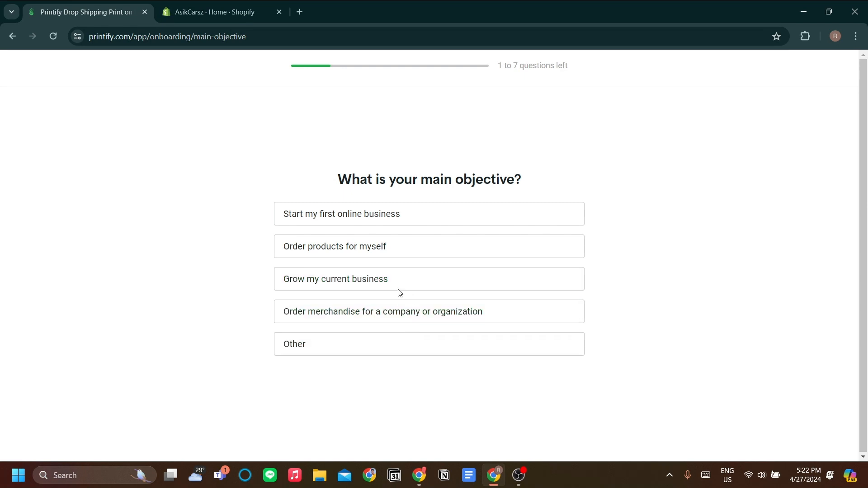
{"action": "left_click", "coordinate": [398, 222]}
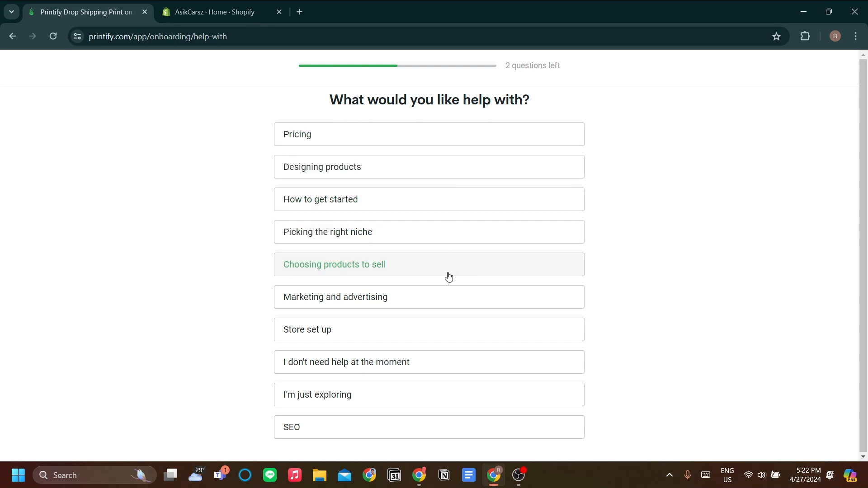
{"action": "left_click", "coordinate": [400, 270]}
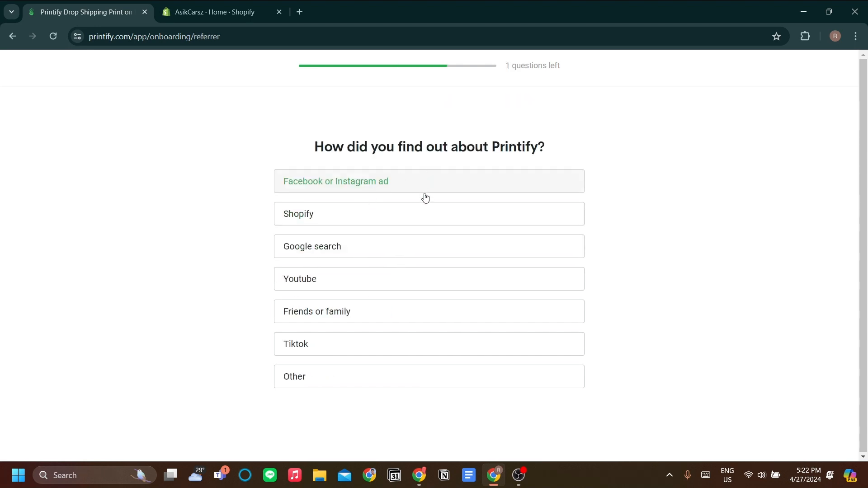
{"action": "left_click", "coordinate": [414, 280]}
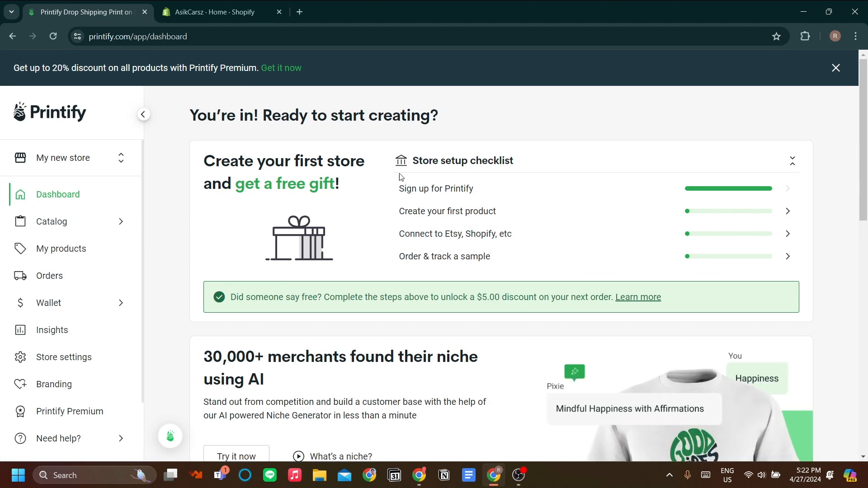
Add a new store in Printify and choose Shopify as its sales channel.
{"action": "scroll", "coordinate": [425, 203], "scroll_direction": "down", "scroll_amount": 1}
{"action": "scroll", "coordinate": [425, 206], "scroll_direction": "up", "scroll_amount": 1}
{"action": "left_click", "coordinate": [99, 162]}
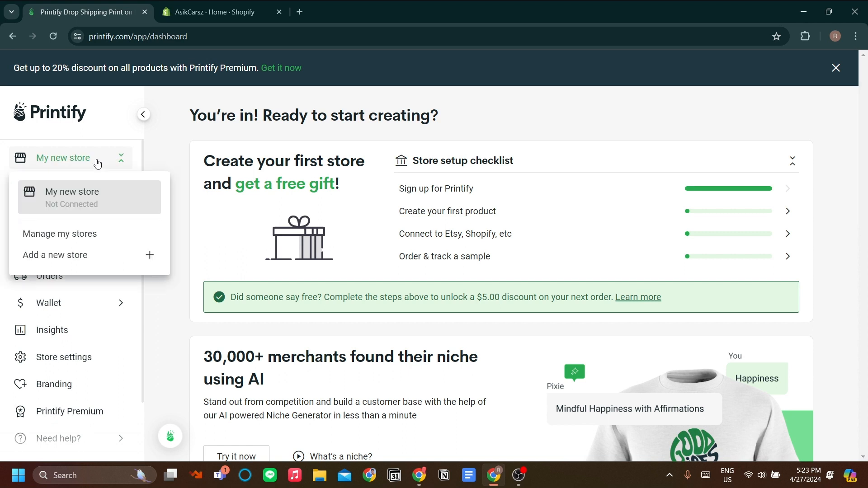
{"action": "left_click", "coordinate": [125, 265]}
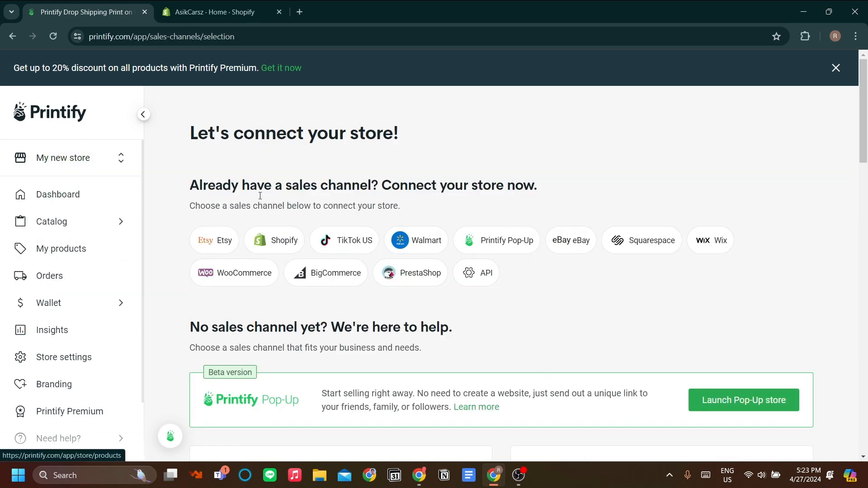
{"action": "left_click", "coordinate": [290, 245]}
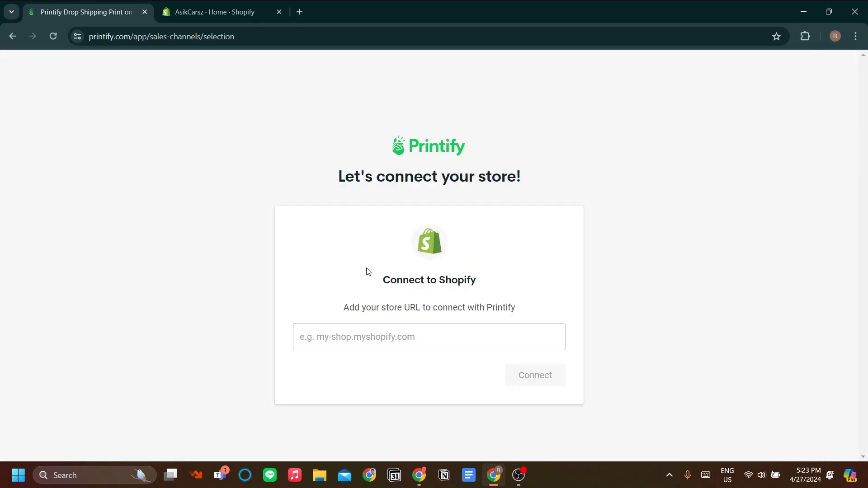
Copy the store's myshopify.com URL from Shopify settings, paste it into Printify's store URL field, and connect.
{"action": "left_click", "coordinate": [232, 10]}
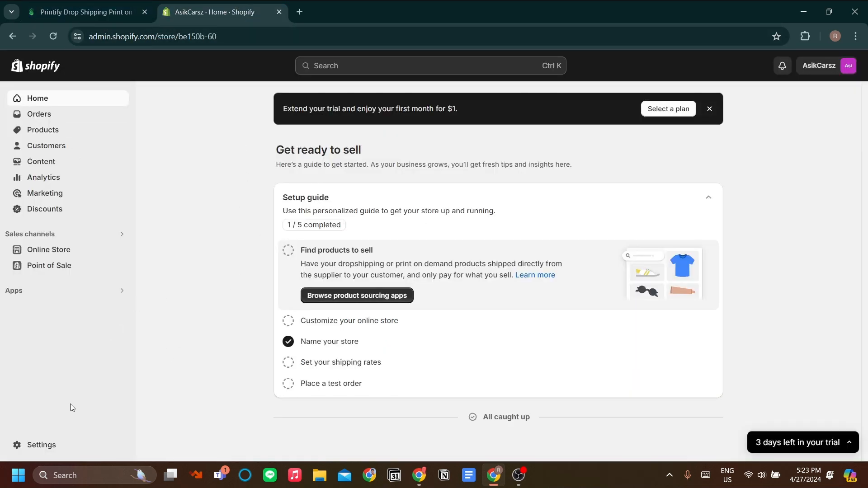
{"action": "left_click", "coordinate": [19, 445]}
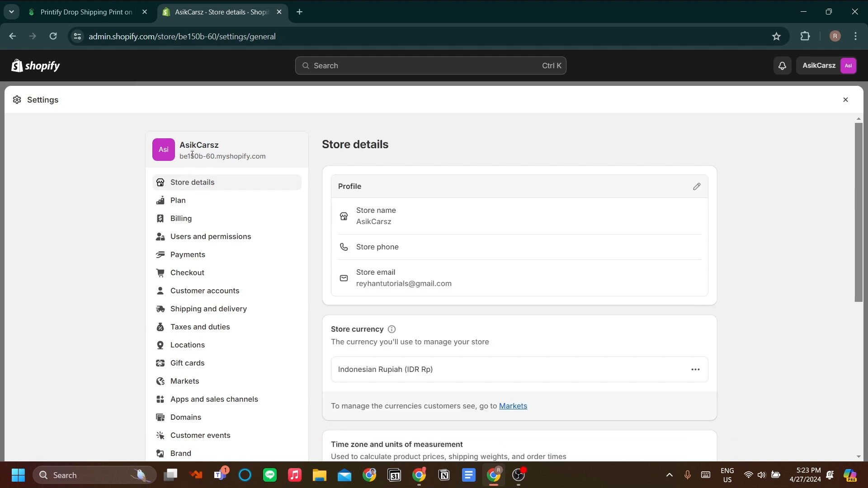
{"action": "left_click_drag", "start_coordinate": [262, 157], "coordinate": [182, 157]}
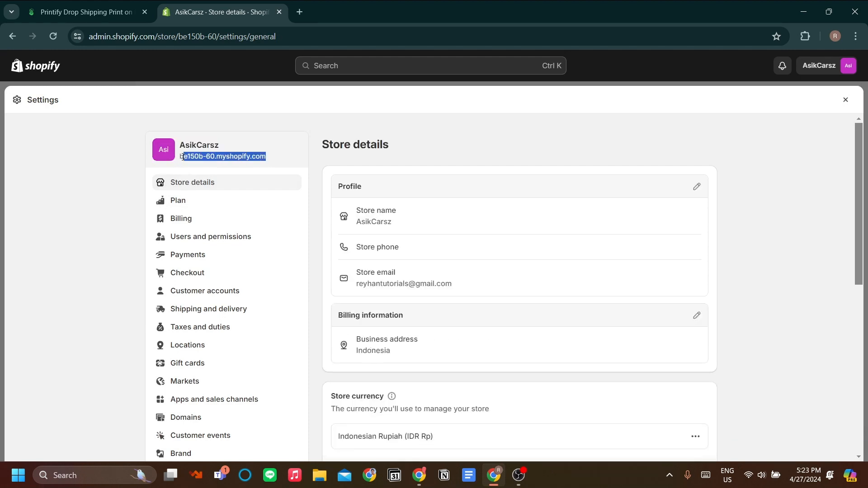
{"action": "left_click", "coordinate": [95, 1]}
{"action": "left_click", "coordinate": [477, 325]}
{"action": "type", "text": "be150b-60.myshopify.com"}
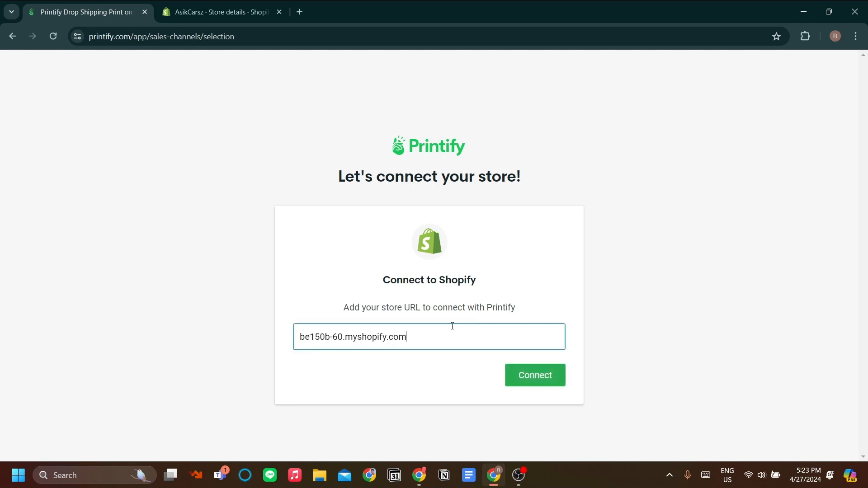
{"action": "left_click", "coordinate": [539, 387]}
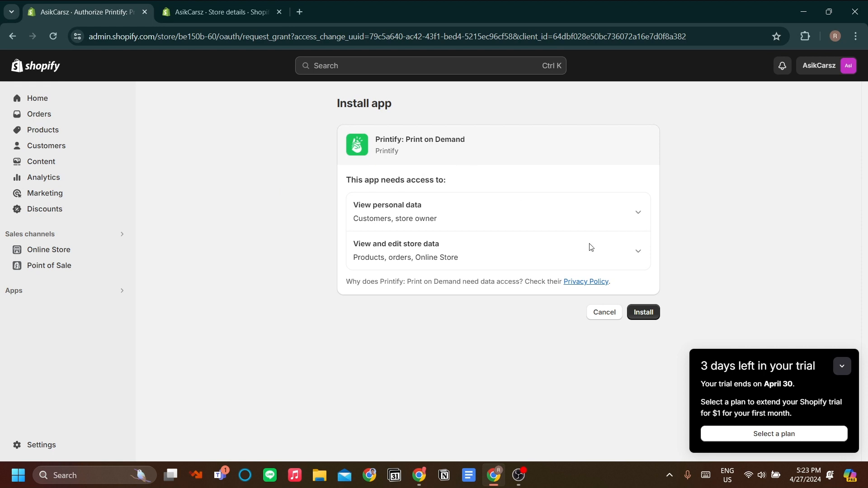
Install the Printify: Print on Demand app in Shopify and sign in with the Google account.
{"action": "left_click", "coordinate": [650, 317]}
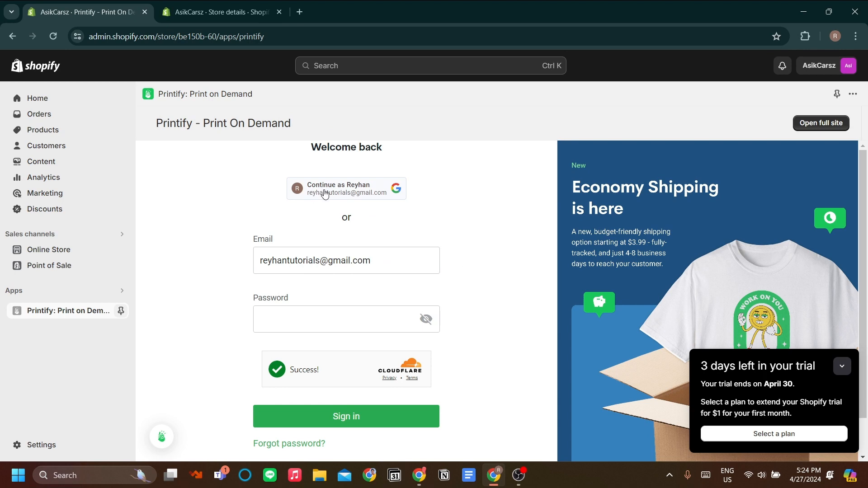
{"action": "left_click", "coordinate": [377, 199]}
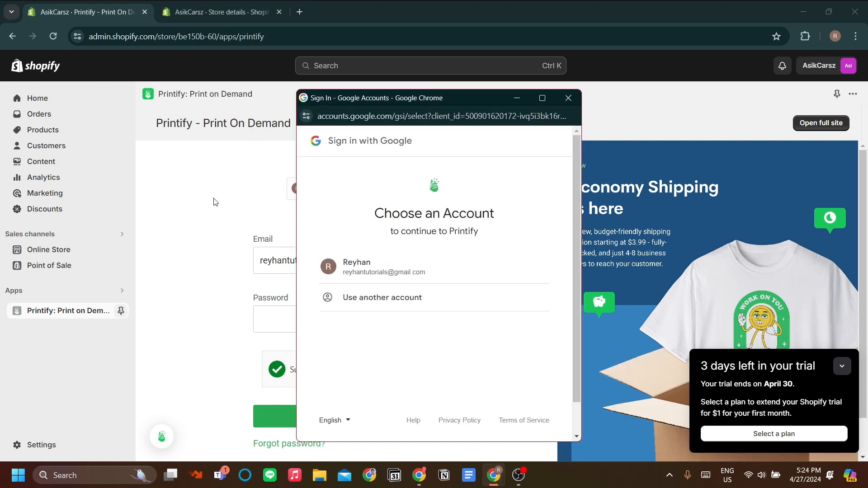
{"action": "left_click", "coordinate": [384, 268]}
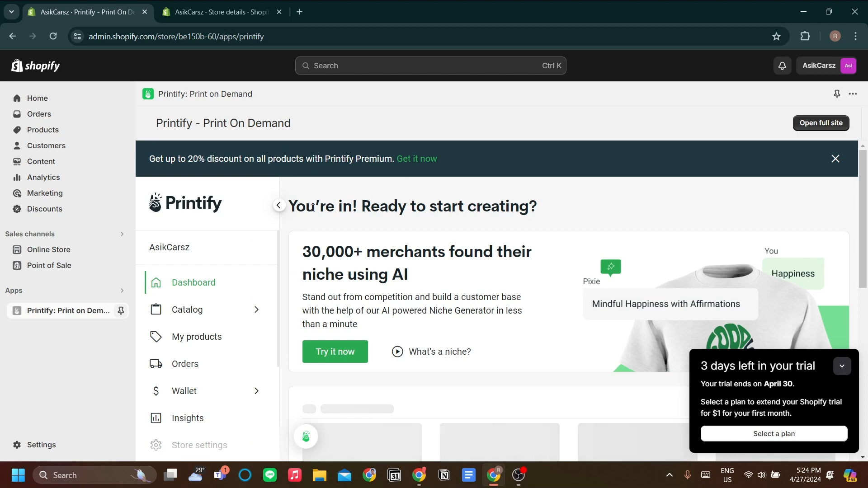
Minimize the trial notice and review the store setup checklist in the embedded Printify app.
{"action": "scroll", "coordinate": [252, 280], "scroll_direction": "down", "scroll_amount": 2}
{"action": "scroll", "coordinate": [455, 255], "scroll_direction": "down", "scroll_amount": 1}
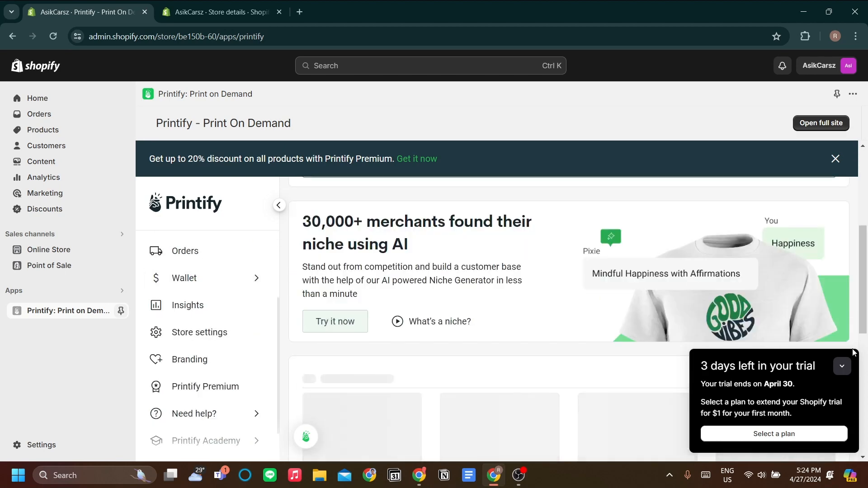
{"action": "left_click", "coordinate": [842, 366]}
{"action": "scroll", "coordinate": [462, 260], "scroll_direction": "up", "scroll_amount": 5}
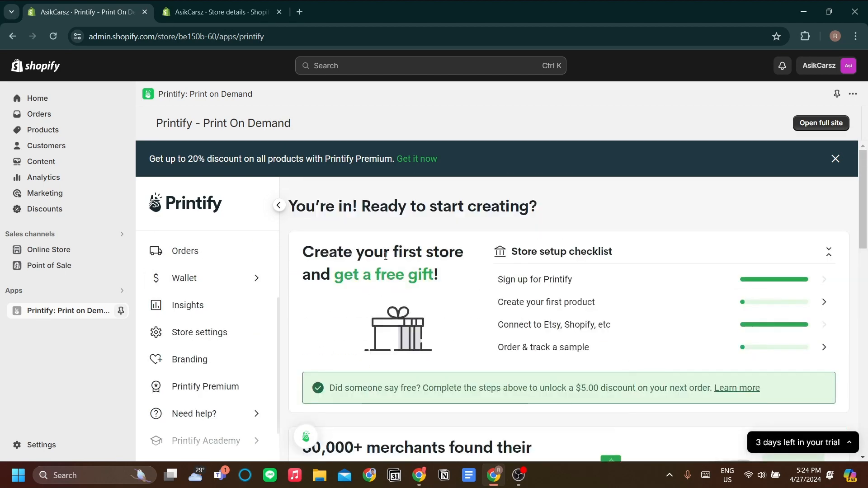
{"action": "scroll", "coordinate": [237, 271], "scroll_direction": "up", "scroll_amount": 3}
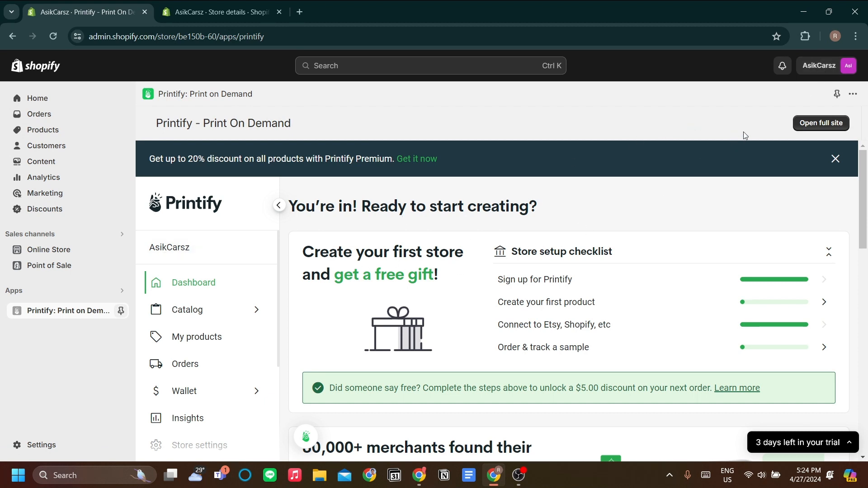
Open the full Printify site and close the Shopify settings page.
{"action": "left_click", "coordinate": [820, 127]}
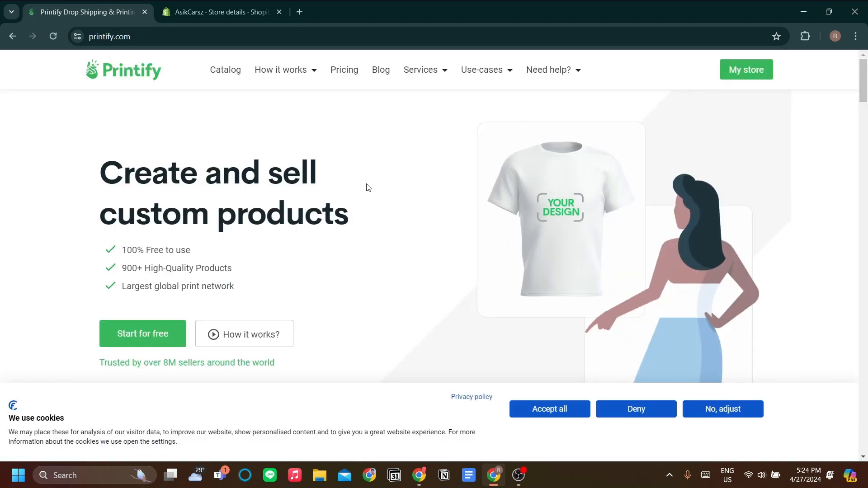
{"action": "key", "text": "ctrl+Tab"}
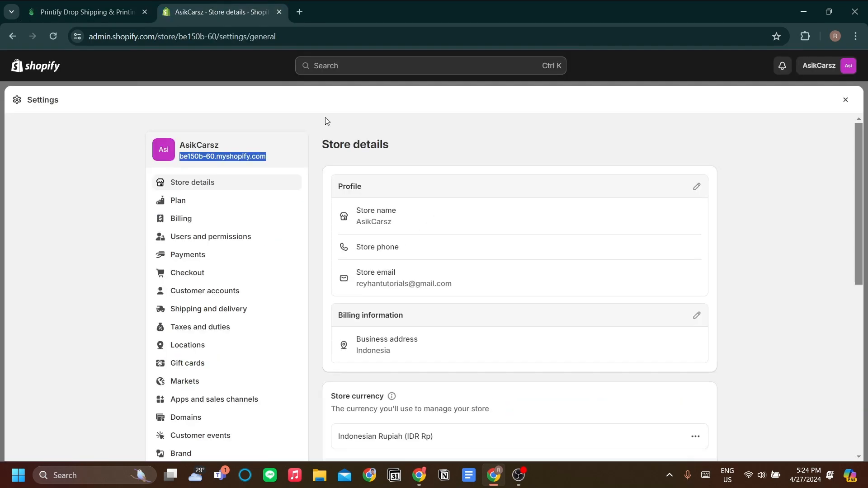
{"action": "left_click", "coordinate": [846, 100]}
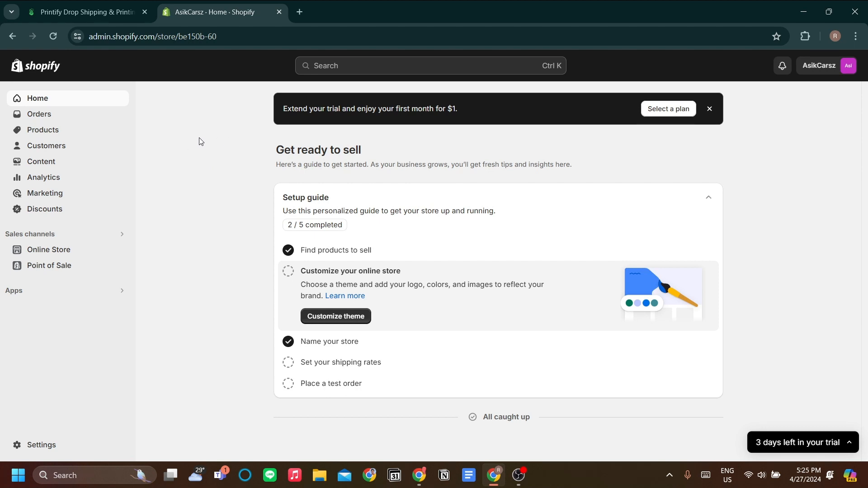
Return to Printify, open the dashboard, and scroll to the bestselling products.
{"action": "left_click", "coordinate": [116, 11]}
{"action": "scroll", "coordinate": [297, 246], "scroll_direction": "up", "scroll_amount": 1}
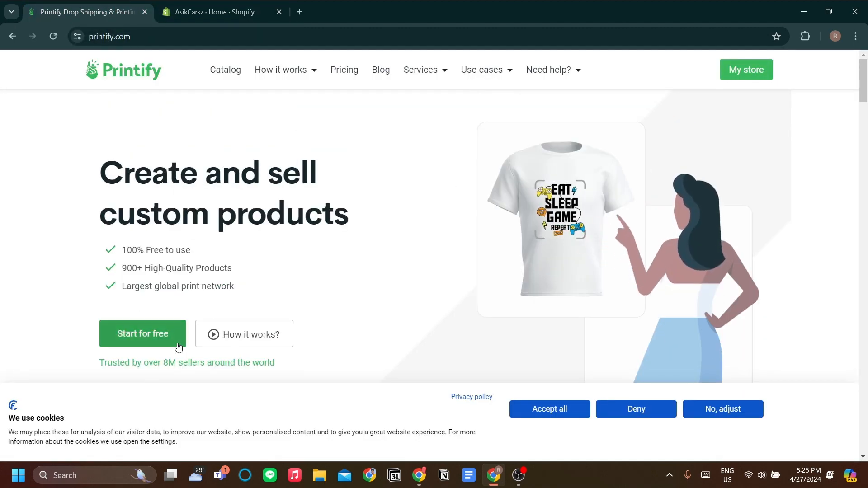
{"action": "left_click", "coordinate": [143, 335]}
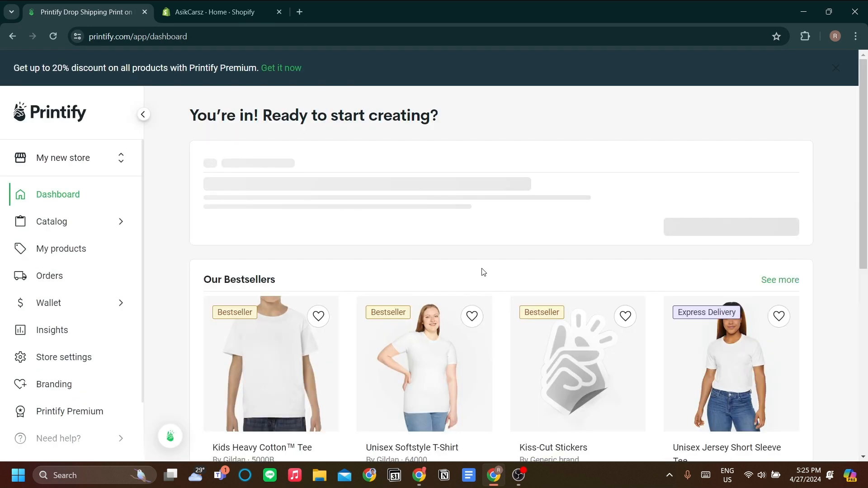
{"action": "scroll", "coordinate": [483, 272], "scroll_direction": "down", "scroll_amount": 5}
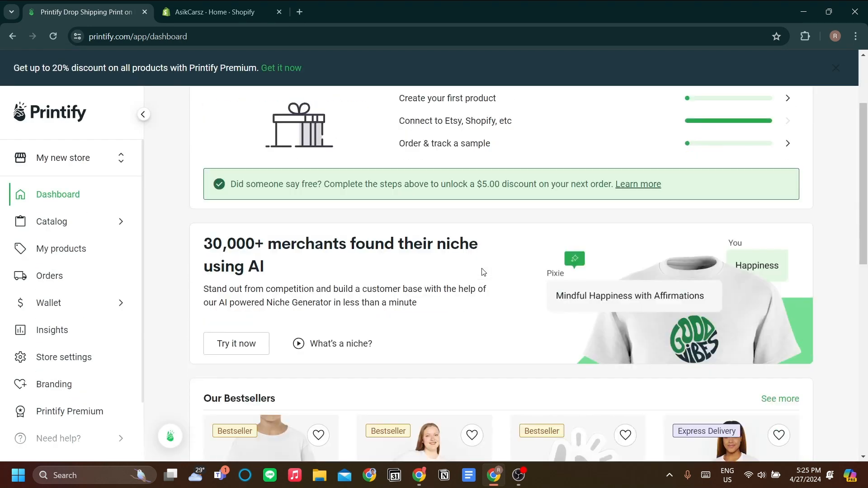
{"action": "scroll", "coordinate": [483, 271], "scroll_direction": "down", "scroll_amount": 4}
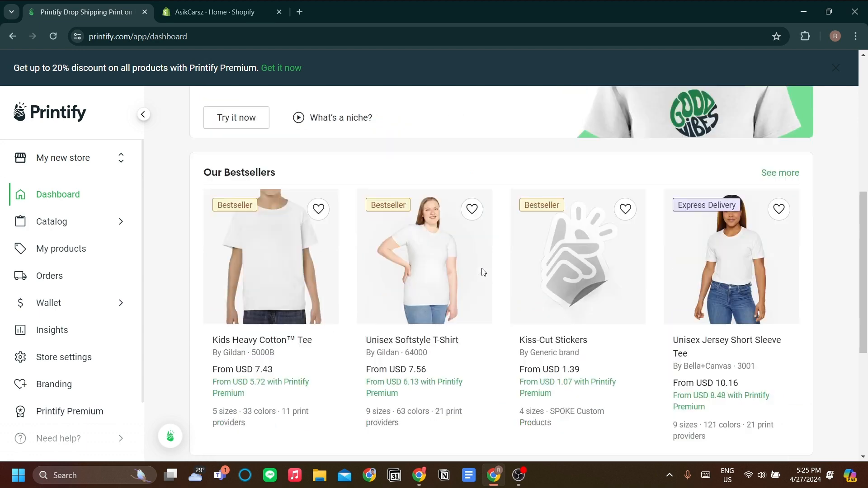
Open the Kids Heavy Cotton Tee product from the bestsellers on the dashboard.
{"action": "scroll", "coordinate": [193, 233], "scroll_direction": "down", "scroll_amount": 5}
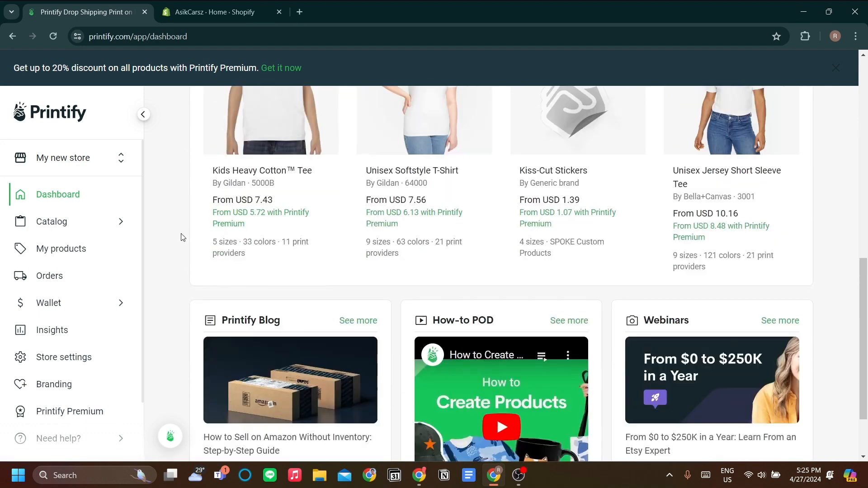
{"action": "scroll", "coordinate": [470, 254], "scroll_direction": "up", "scroll_amount": 5}
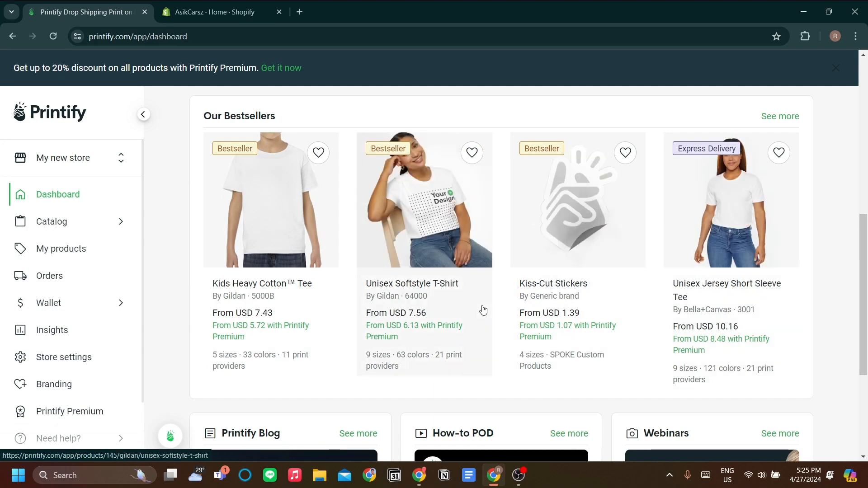
{"action": "scroll", "coordinate": [341, 302], "scroll_direction": "down", "scroll_amount": 3}
{"action": "scroll", "coordinate": [351, 289], "scroll_direction": "up", "scroll_amount": 5}
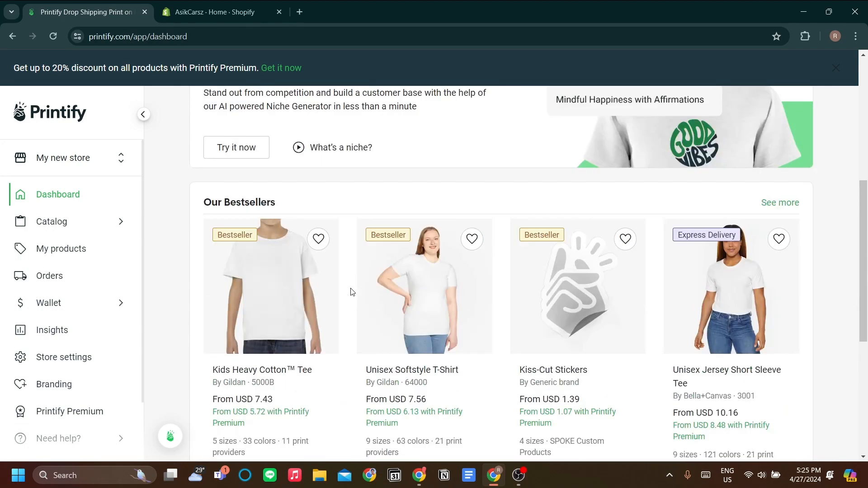
{"action": "scroll", "coordinate": [353, 290], "scroll_direction": "down", "scroll_amount": 2}
{"action": "scroll", "coordinate": [354, 291], "scroll_direction": "up", "scroll_amount": 1}
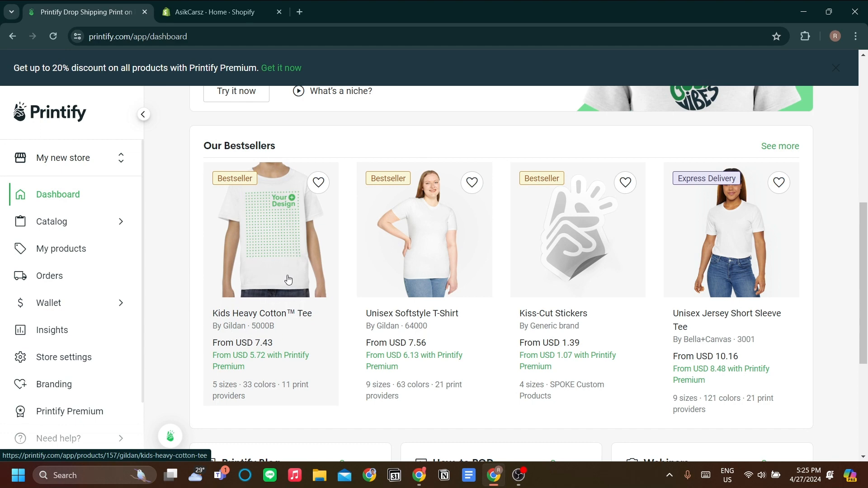
{"action": "left_click", "coordinate": [271, 289]}
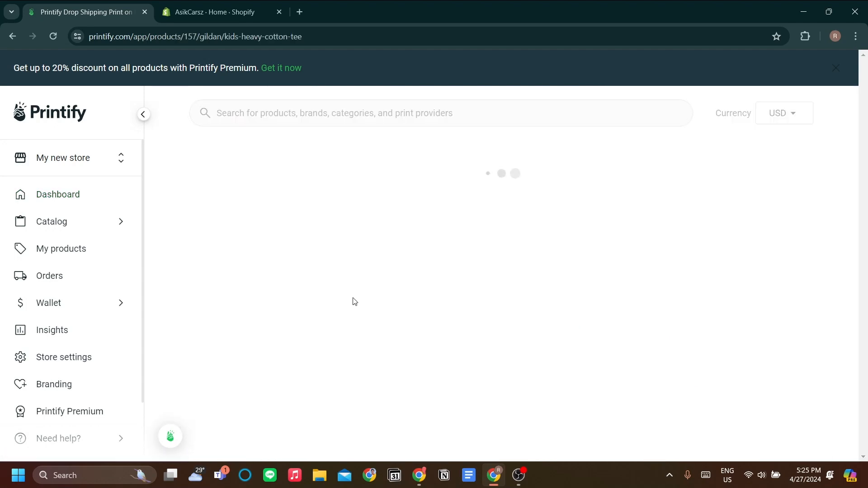
Review the tee's description and scroll through the list of print providers.
{"action": "scroll", "coordinate": [412, 271], "scroll_direction": "down", "scroll_amount": 1}
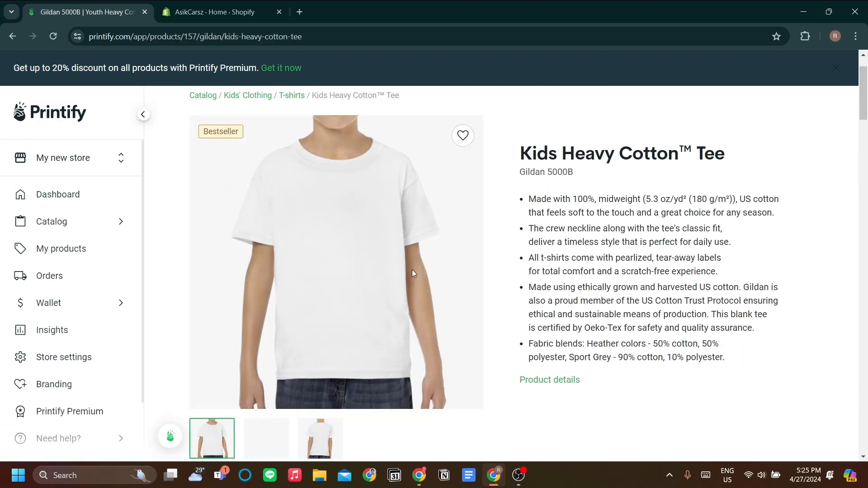
{"action": "scroll", "coordinate": [415, 270], "scroll_direction": "up", "scroll_amount": 1}
{"action": "scroll", "coordinate": [389, 250], "scroll_direction": "down", "scroll_amount": 1}
{"action": "scroll", "coordinate": [384, 251], "scroll_direction": "up", "scroll_amount": 1}
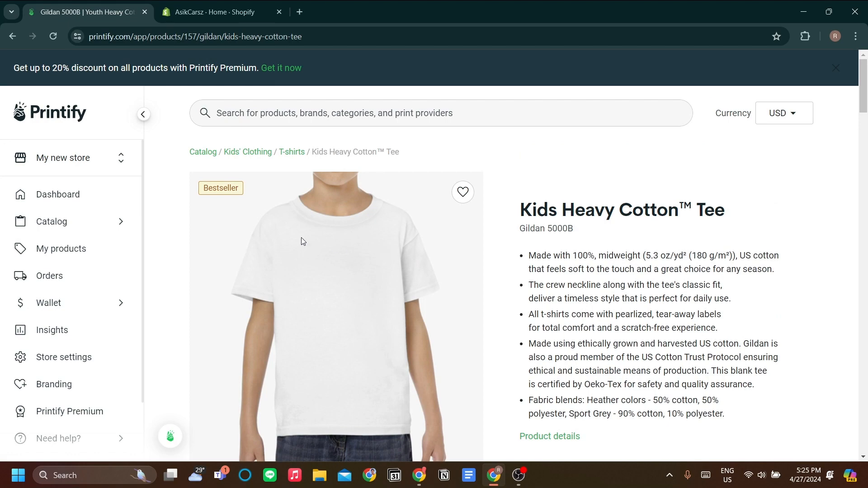
{"action": "scroll", "coordinate": [301, 238], "scroll_direction": "down", "scroll_amount": 5}
{"action": "scroll", "coordinate": [446, 260], "scroll_direction": "up", "scroll_amount": 5}
{"action": "scroll", "coordinate": [448, 262], "scroll_direction": "down", "scroll_amount": 6}
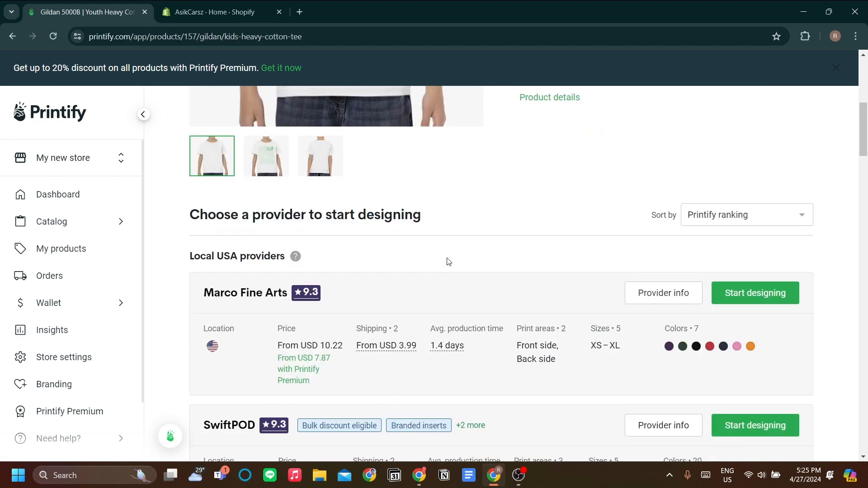
{"action": "scroll", "coordinate": [448, 261], "scroll_direction": "up", "scroll_amount": 1}
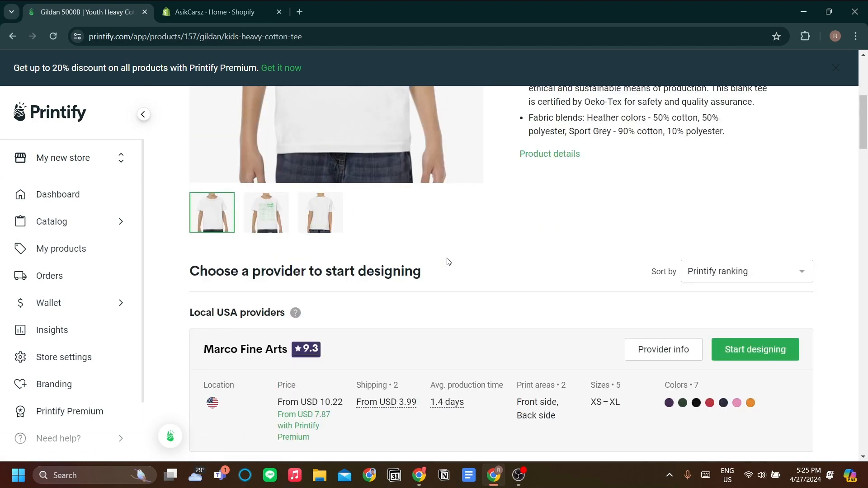
{"action": "scroll", "coordinate": [448, 261], "scroll_direction": "up", "scroll_amount": 2}
{"action": "scroll", "coordinate": [448, 262], "scroll_direction": "down", "scroll_amount": 4}
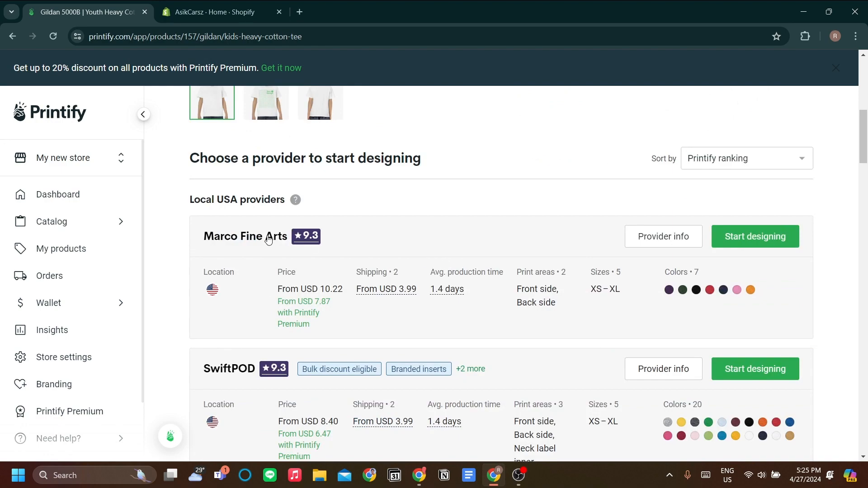
{"action": "scroll", "coordinate": [406, 259], "scroll_direction": "down", "scroll_amount": 3}
{"action": "scroll", "coordinate": [407, 259], "scroll_direction": "up", "scroll_amount": 3}
{"action": "scroll", "coordinate": [413, 241], "scroll_direction": "down", "scroll_amount": 6}
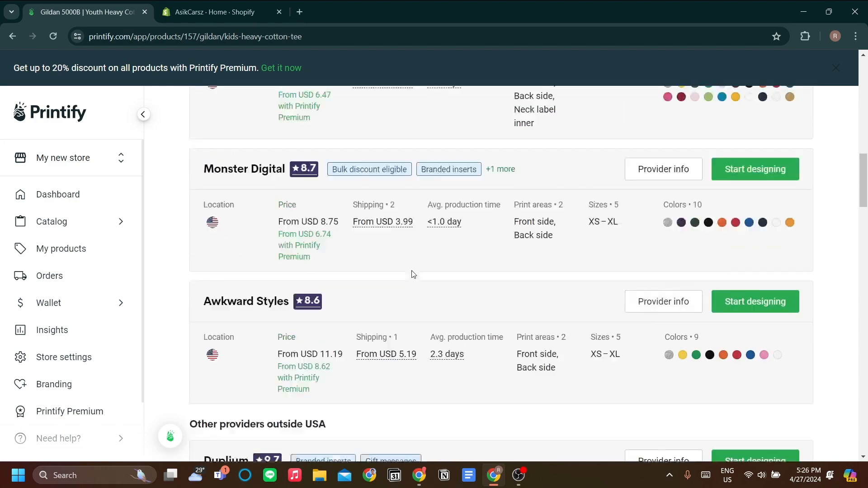
{"action": "scroll", "coordinate": [412, 278], "scroll_direction": "down", "scroll_amount": 2}
{"action": "scroll", "coordinate": [412, 278], "scroll_direction": "up", "scroll_amount": 10}
{"action": "scroll", "coordinate": [404, 273], "scroll_direction": "down", "scroll_amount": 11}
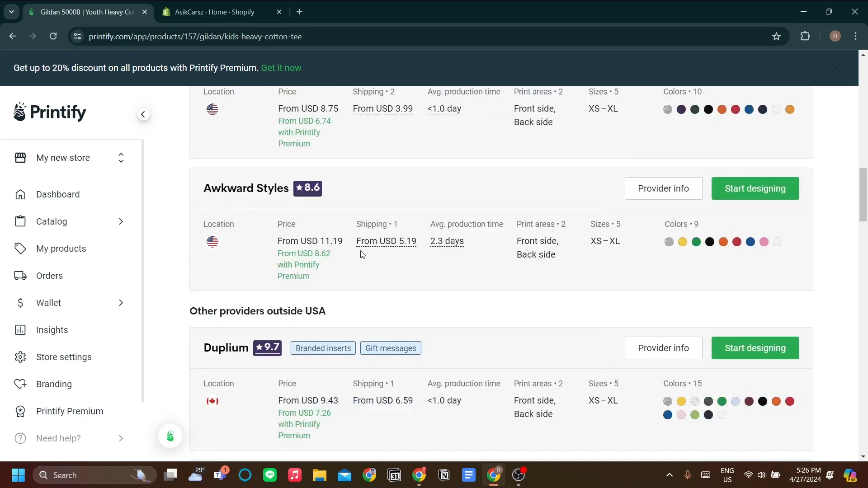
{"action": "scroll", "coordinate": [245, 282], "scroll_direction": "down", "scroll_amount": 2}
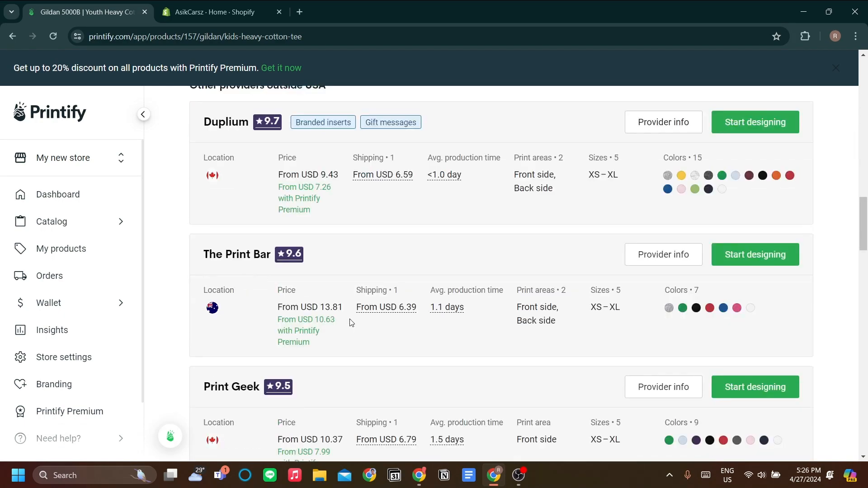
{"action": "scroll", "coordinate": [328, 305], "scroll_direction": "down", "scroll_amount": 2}
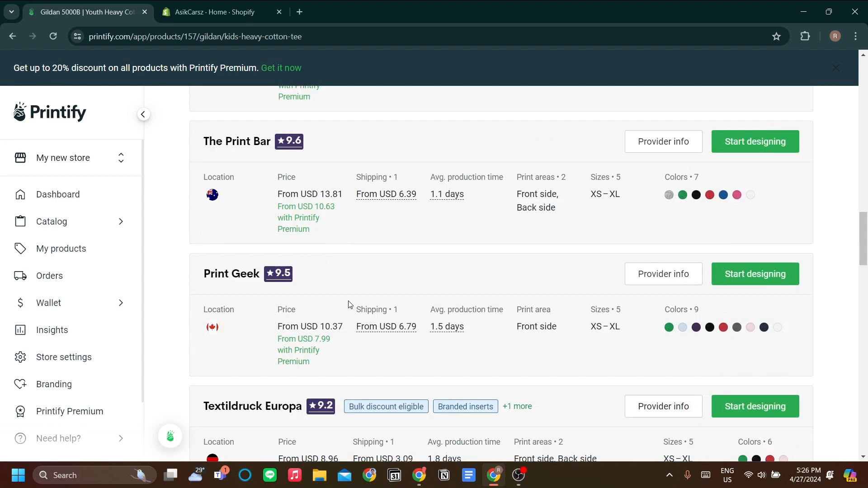
{"action": "scroll", "coordinate": [348, 305], "scroll_direction": "down", "scroll_amount": 1}
{"action": "scroll", "coordinate": [272, 235], "scroll_direction": "down", "scroll_amount": 3}
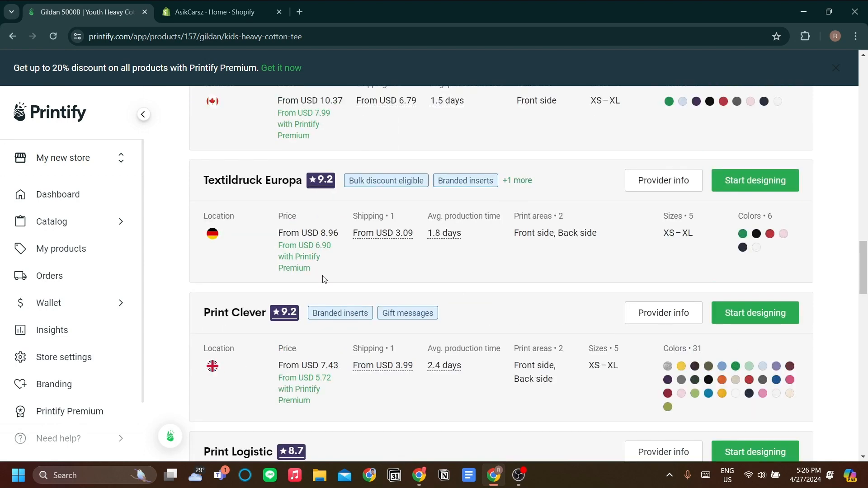
{"action": "scroll", "coordinate": [312, 276], "scroll_direction": "down", "scroll_amount": 2}
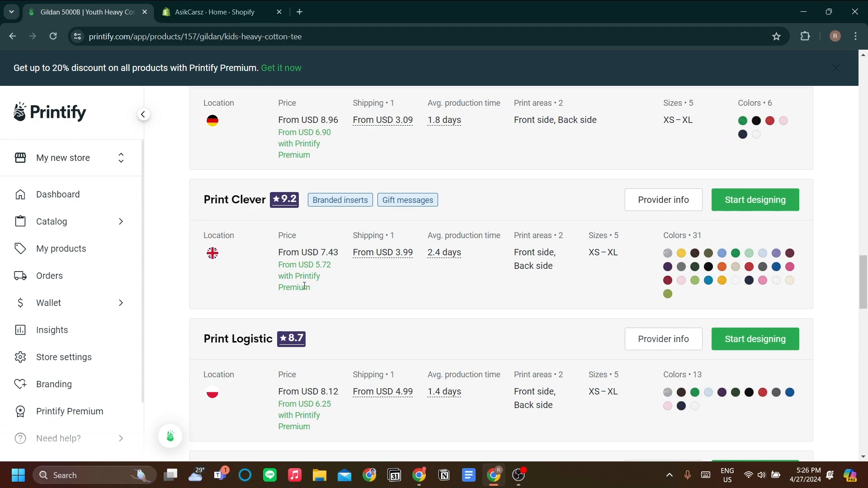
{"action": "scroll", "coordinate": [304, 286], "scroll_direction": "down", "scroll_amount": 4}
{"action": "scroll", "coordinate": [312, 289], "scroll_direction": "up", "scroll_amount": 9}
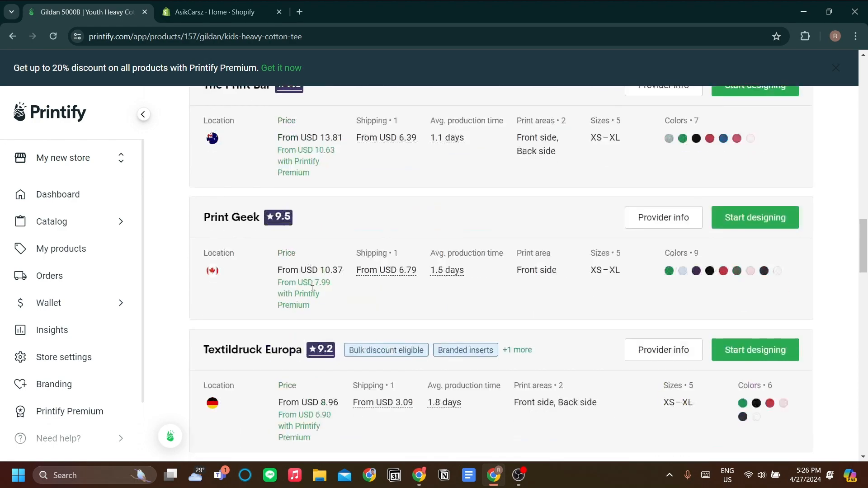
{"action": "scroll", "coordinate": [312, 289], "scroll_direction": "up", "scroll_amount": 15}
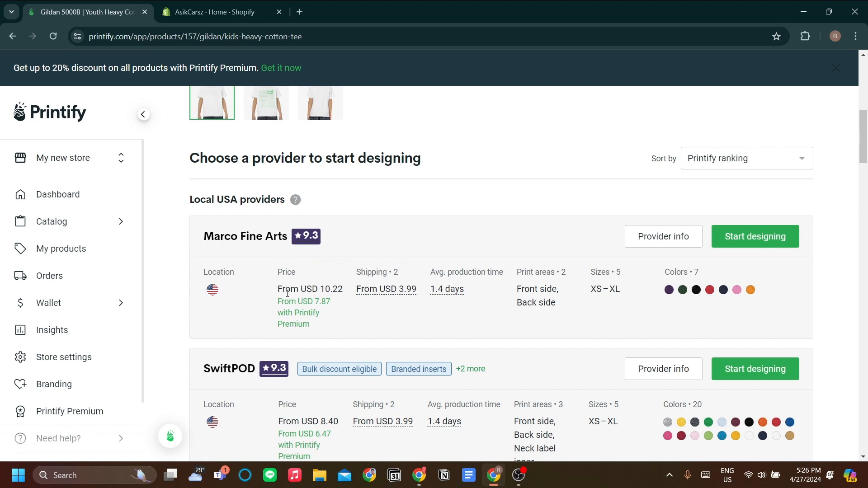
Compare the local USA providers' prices, shipping costs, production times and colours.
{"action": "left_click_drag", "start_coordinate": [287, 294], "coordinate": [345, 294]}
{"action": "left_click", "coordinate": [343, 302]}
{"action": "left_click_drag", "start_coordinate": [283, 316], "coordinate": [316, 325]}
{"action": "left_click", "coordinate": [322, 322]}
{"action": "scroll", "coordinate": [477, 318], "scroll_direction": "down", "scroll_amount": 3}
{"action": "scroll", "coordinate": [489, 320], "scroll_direction": "up", "scroll_amount": 4}
{"action": "scroll", "coordinate": [505, 337], "scroll_direction": "down", "scroll_amount": 4}
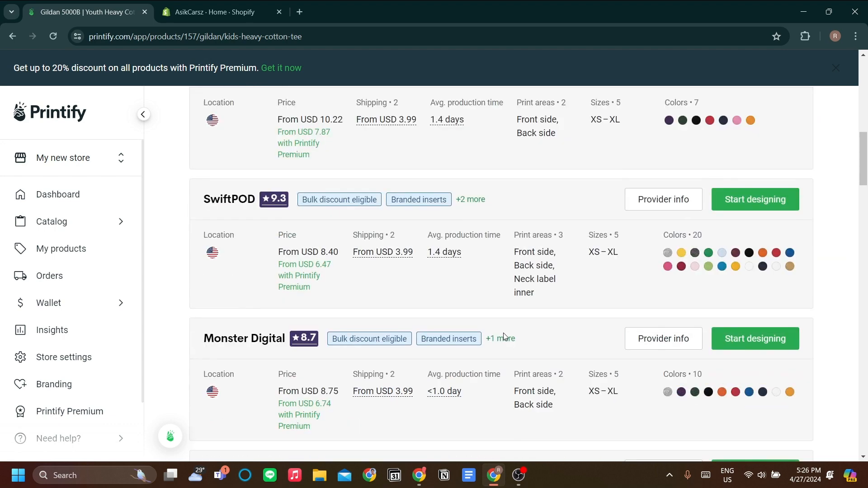
{"action": "scroll", "coordinate": [540, 400], "scroll_direction": "down", "scroll_amount": 1}
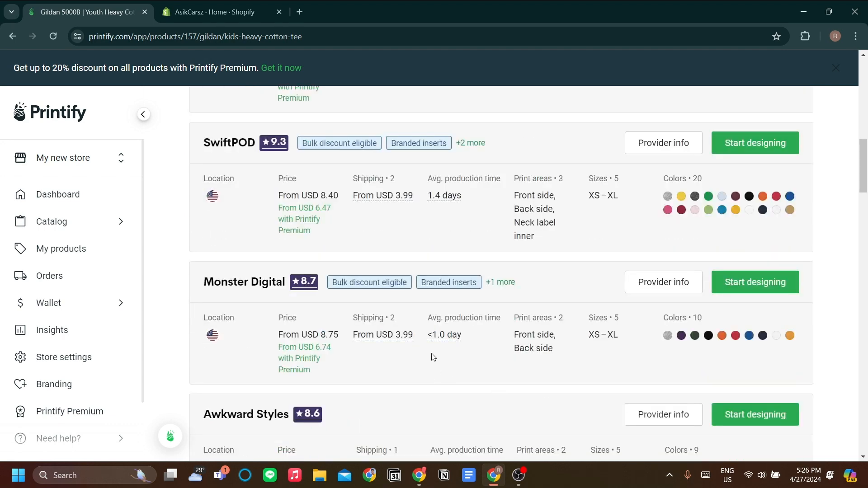
{"action": "scroll", "coordinate": [441, 307], "scroll_direction": "up", "scroll_amount": 5}
{"action": "left_click_drag", "start_coordinate": [365, 332], "coordinate": [560, 362]}
{"action": "left_click", "coordinate": [560, 363]}
{"action": "scroll", "coordinate": [626, 288], "scroll_direction": "down", "scroll_amount": 1}
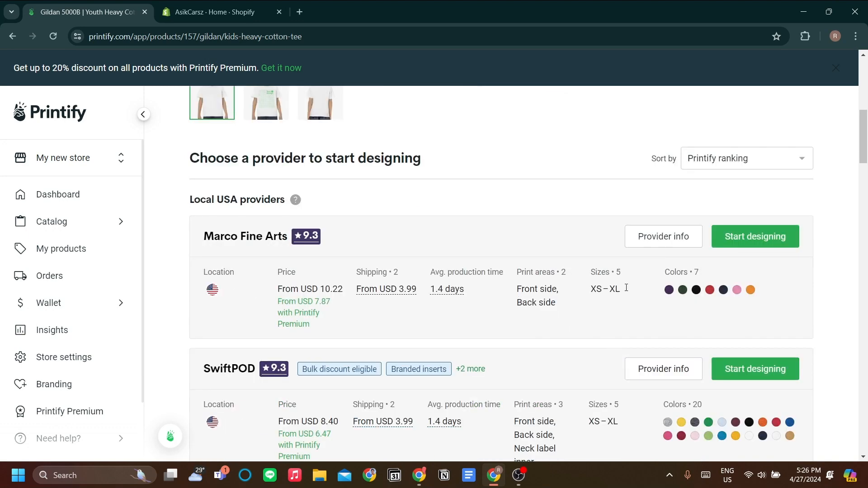
{"action": "scroll", "coordinate": [695, 290], "scroll_direction": "down", "scroll_amount": 3}
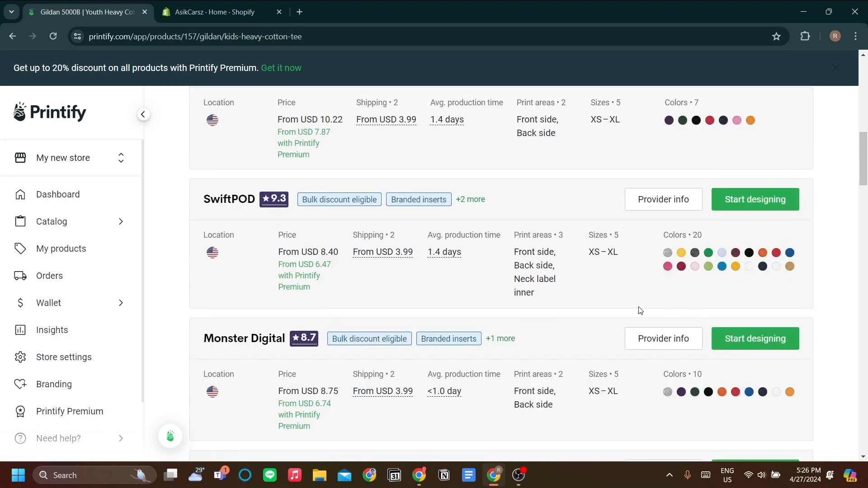
{"action": "scroll", "coordinate": [556, 351], "scroll_direction": "down", "scroll_amount": 2}
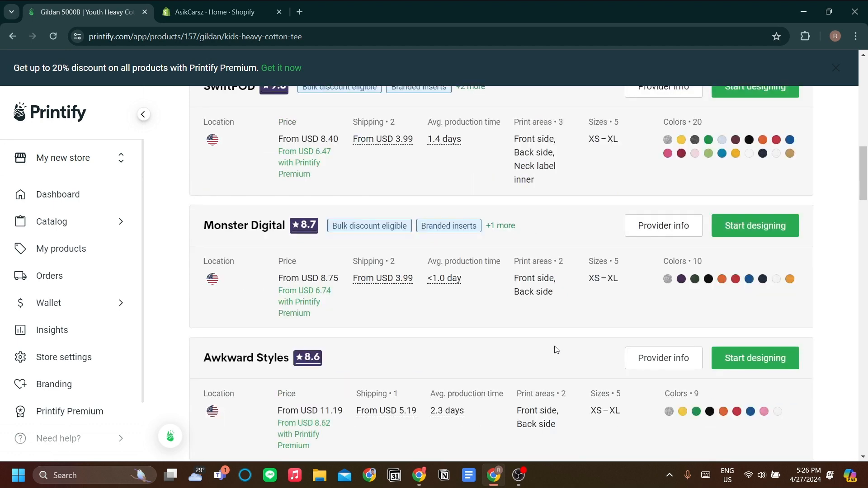
{"action": "scroll", "coordinate": [555, 351], "scroll_direction": "up", "scroll_amount": 1}
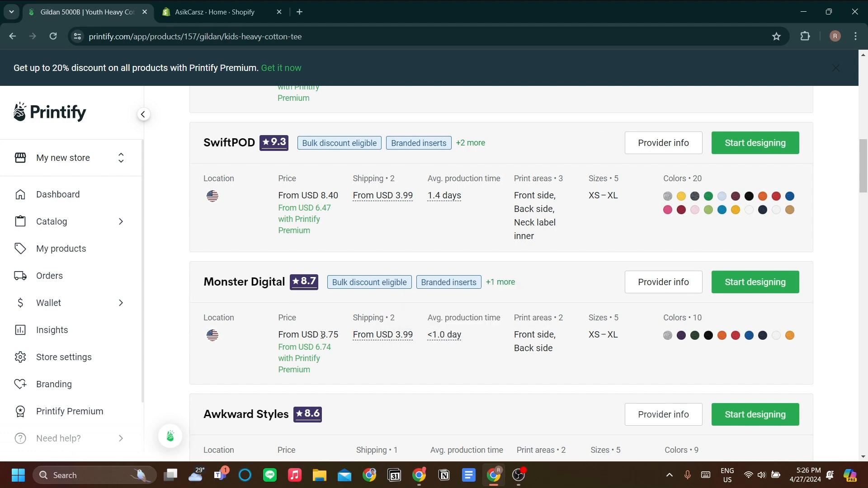
{"action": "scroll", "coordinate": [669, 352], "scroll_direction": "up", "scroll_amount": 5}
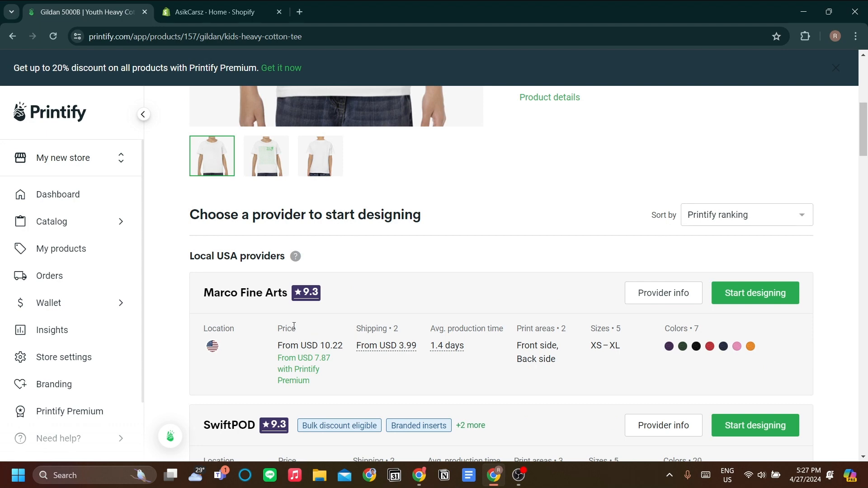
{"action": "scroll", "coordinate": [288, 330], "scroll_direction": "down", "scroll_amount": 3}
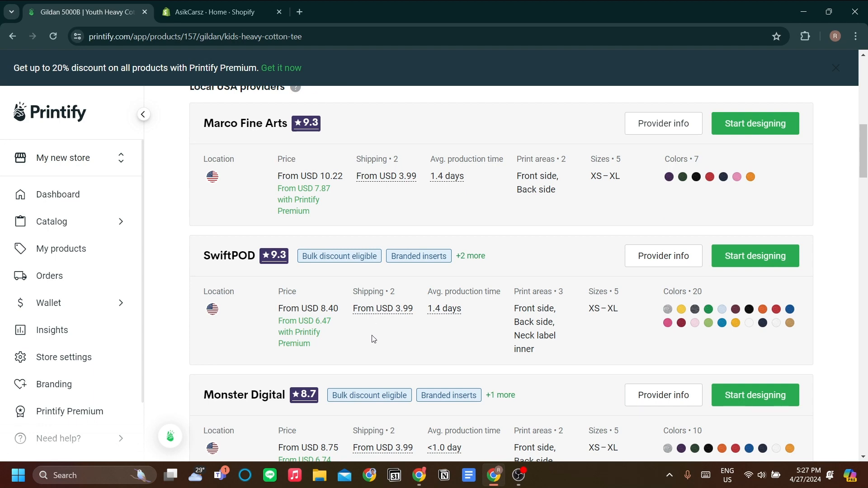
{"action": "scroll", "coordinate": [374, 339], "scroll_direction": "down", "scroll_amount": 2}
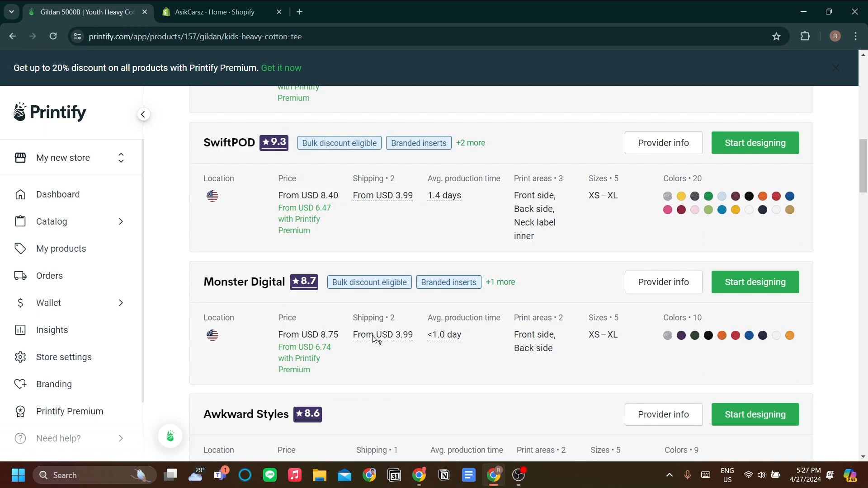
{"action": "scroll", "coordinate": [375, 339], "scroll_direction": "down", "scroll_amount": 1}
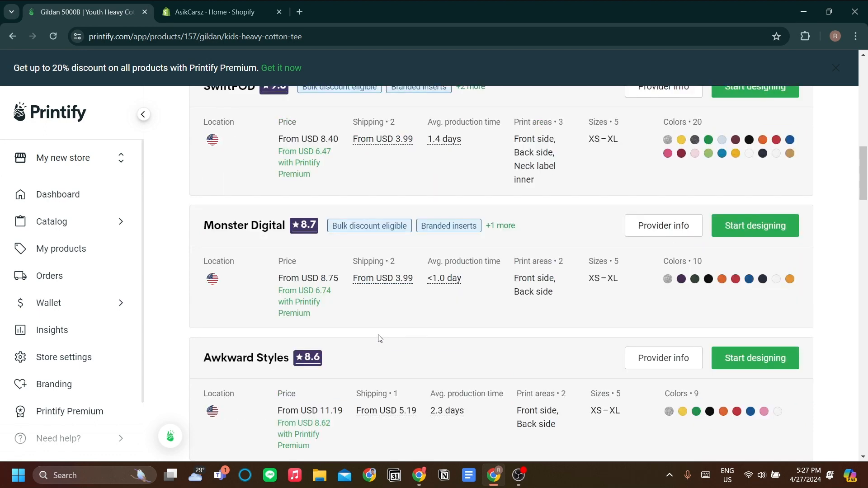
{"action": "scroll", "coordinate": [379, 338], "scroll_direction": "down", "scroll_amount": 1}
{"action": "scroll", "coordinate": [427, 317], "scroll_direction": "up", "scroll_amount": 1}
{"action": "scroll", "coordinate": [471, 299], "scroll_direction": "up", "scroll_amount": 3}
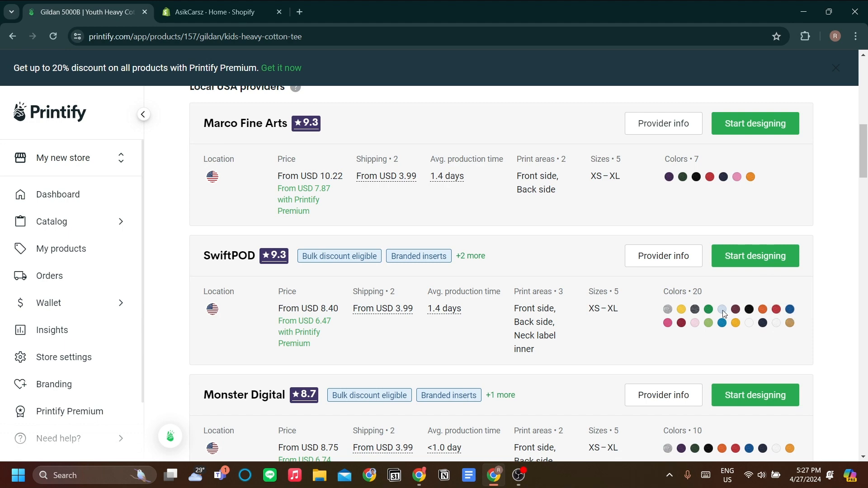
{"action": "scroll", "coordinate": [723, 312], "scroll_direction": "down", "scroll_amount": 2}
{"action": "scroll", "coordinate": [727, 321], "scroll_direction": "up", "scroll_amount": 2}
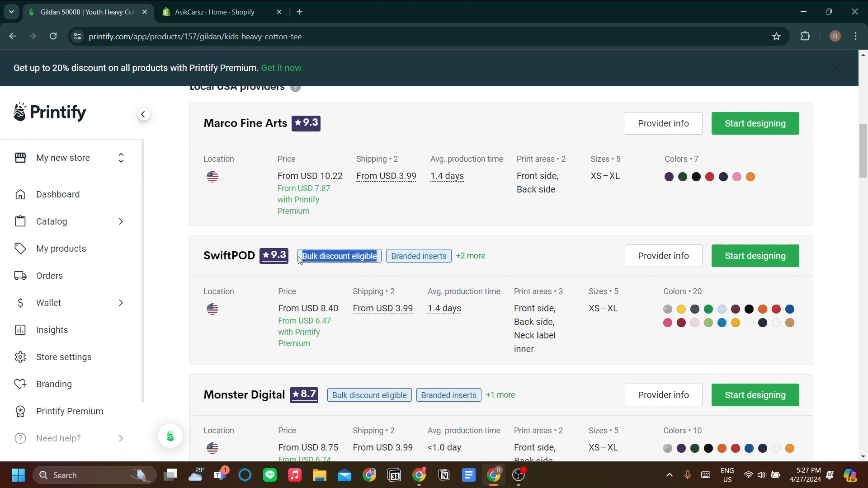
{"action": "scroll", "coordinate": [499, 319], "scroll_direction": "up", "scroll_amount": 1}
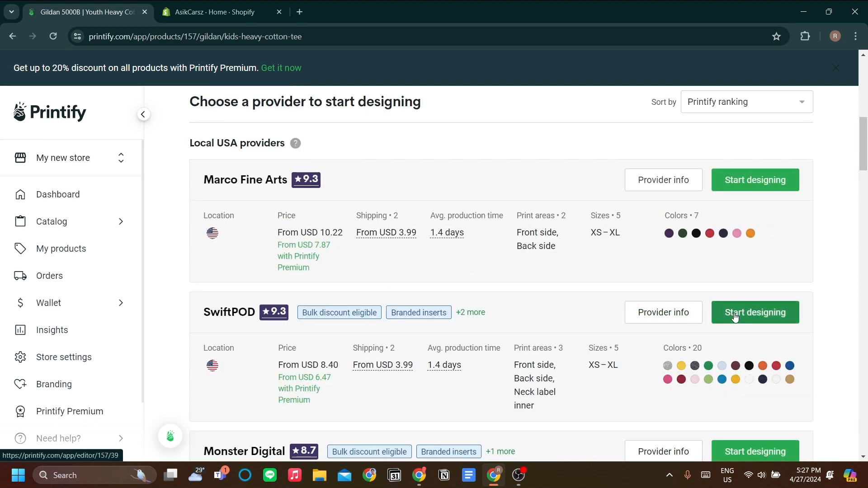
{"action": "scroll", "coordinate": [734, 318], "scroll_direction": "down", "scroll_amount": 1}
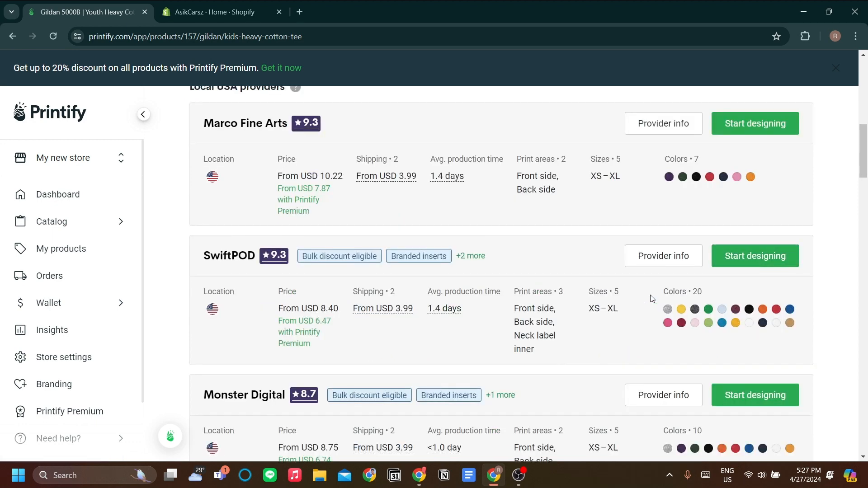
{"action": "scroll", "coordinate": [651, 299], "scroll_direction": "up", "scroll_amount": 1}
{"action": "scroll", "coordinate": [668, 296], "scroll_direction": "down", "scroll_amount": 1}
Start designing the tee with SwiftPOD, skipping the product creator tour and dismissing the help tip.
{"action": "left_click", "coordinate": [755, 257]}
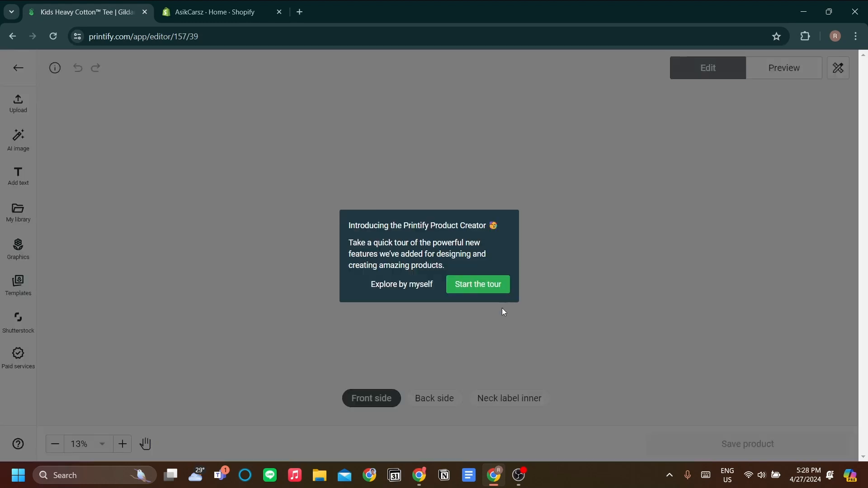
{"action": "left_click", "coordinate": [406, 290]}
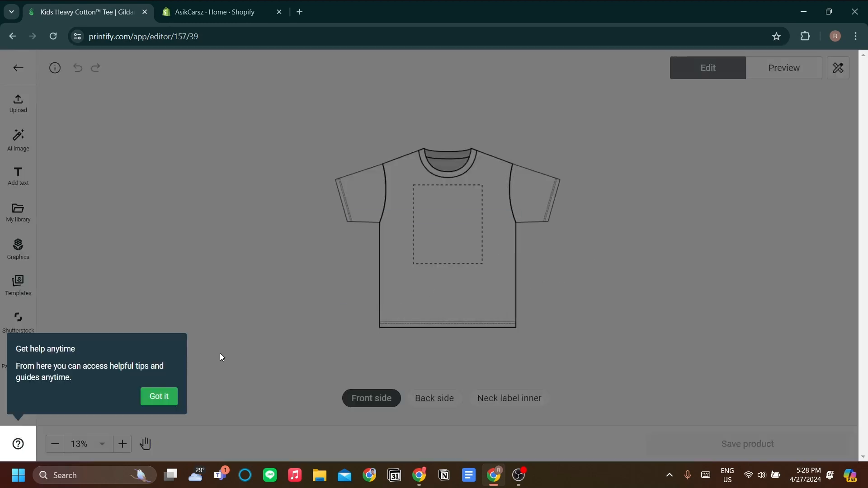
{"action": "left_click", "coordinate": [158, 396]}
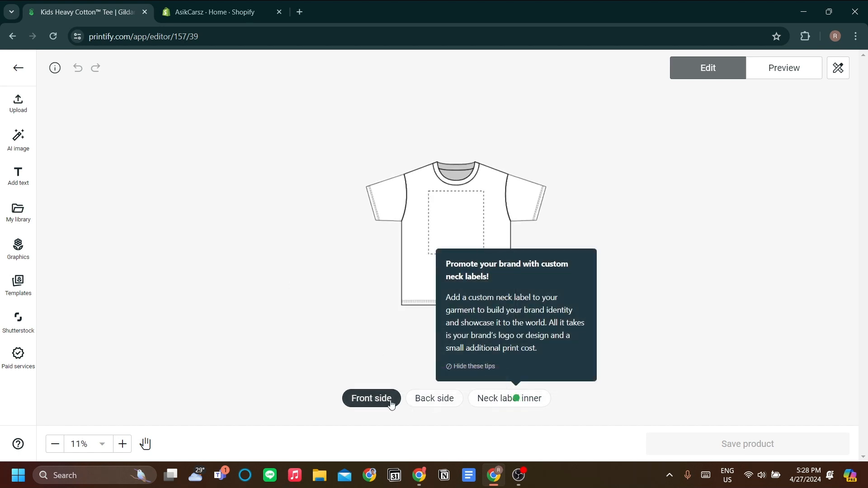
Inspect the tee's back side and inner neck label print areas, then the upload and AI image options.
{"action": "left_click", "coordinate": [439, 401]}
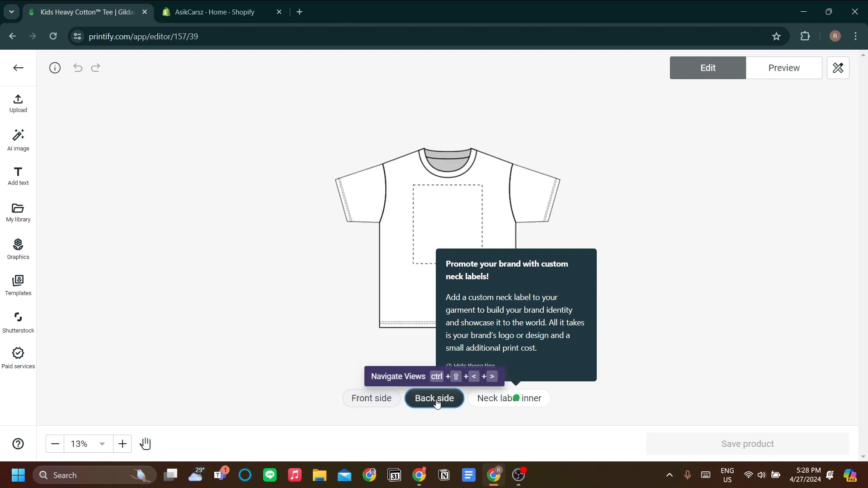
{"action": "left_click", "coordinate": [520, 402]}
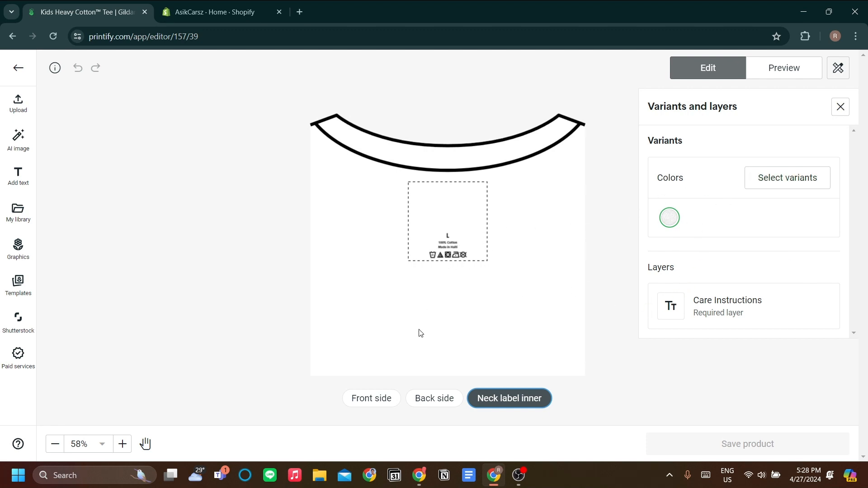
{"action": "left_click", "coordinate": [369, 400]}
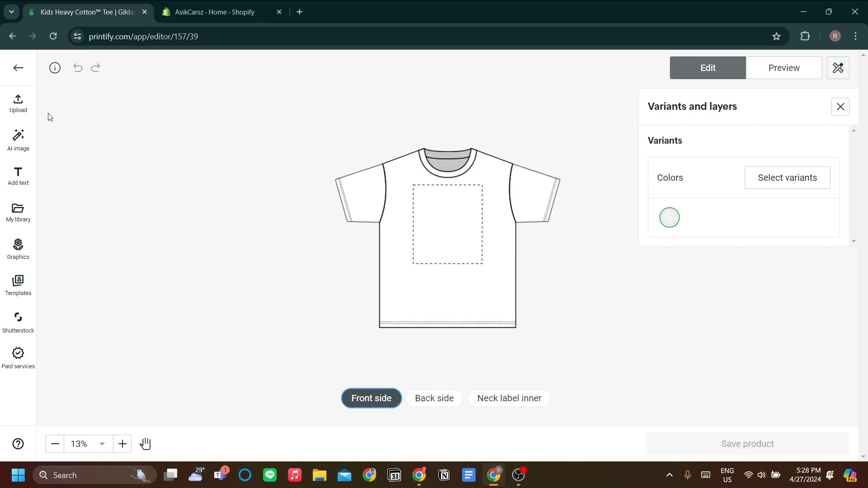
{"action": "left_click", "coordinate": [25, 113]}
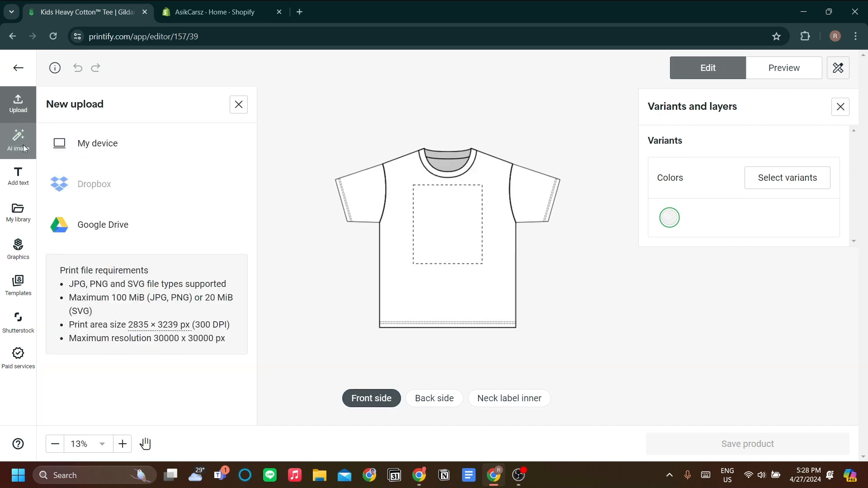
{"action": "left_click", "coordinate": [23, 144]}
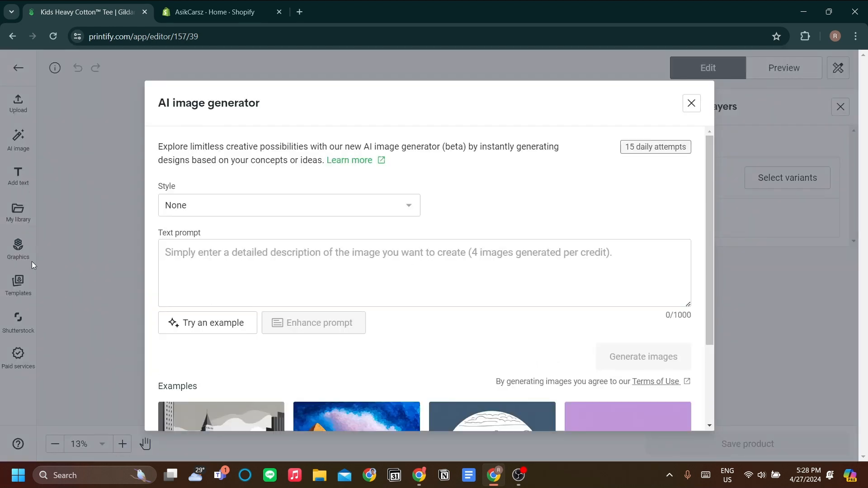
{"action": "scroll", "coordinate": [544, 212], "scroll_direction": "down", "scroll_amount": 1}
{"action": "left_click", "coordinate": [691, 104]}
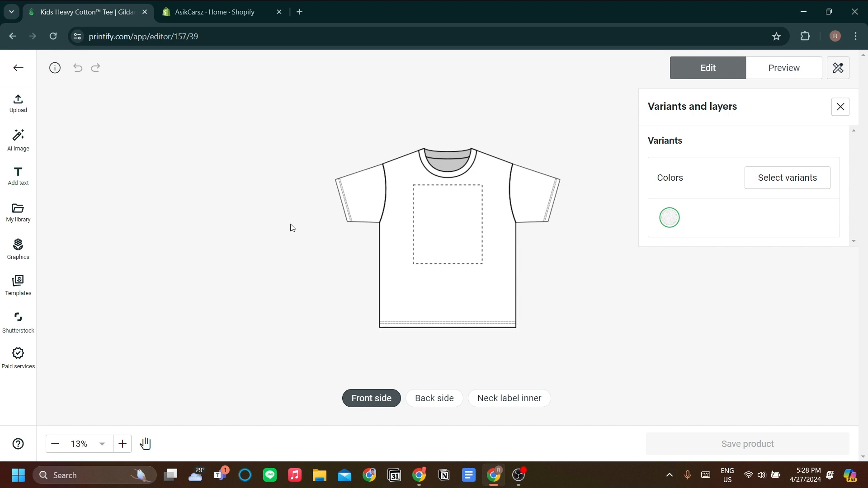
{"action": "left_click", "coordinate": [18, 106]}
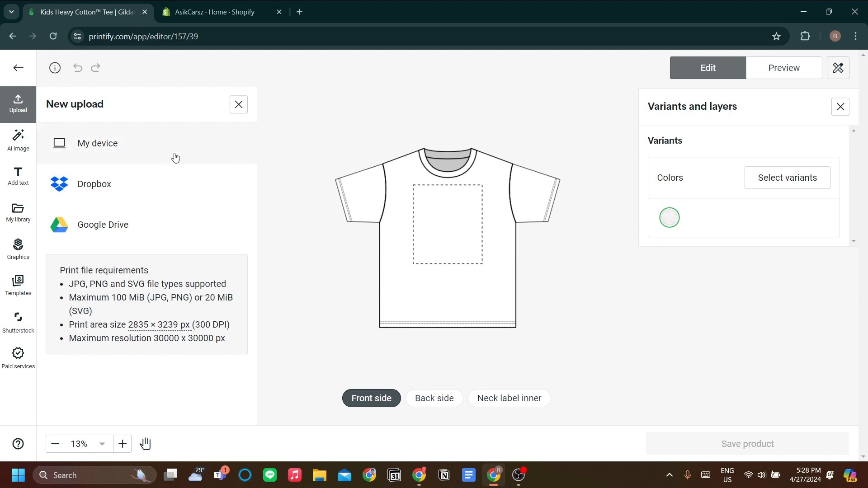
{"action": "left_click", "coordinate": [247, 109]}
Generate AI images from the example prompt 'Illustrated geometric animal design in flat colors'.
{"action": "left_click", "coordinate": [18, 140]}
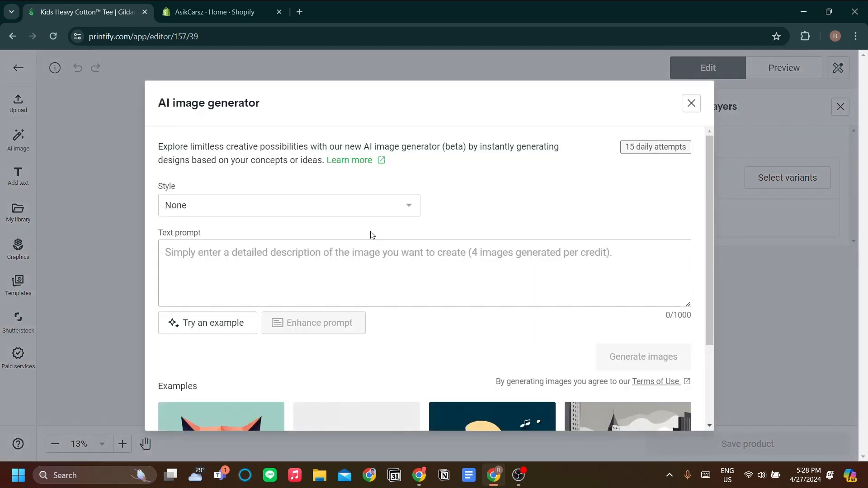
{"action": "scroll", "coordinate": [382, 231], "scroll_direction": "down", "scroll_amount": 3}
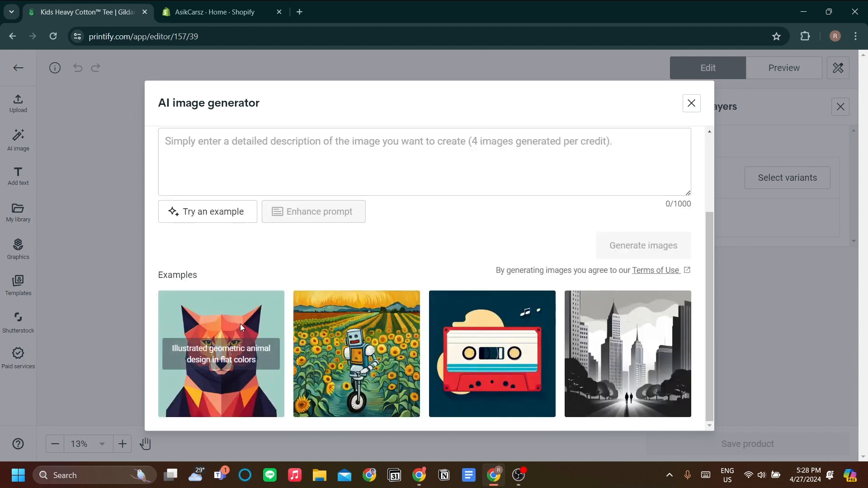
{"action": "left_click", "coordinate": [222, 321]}
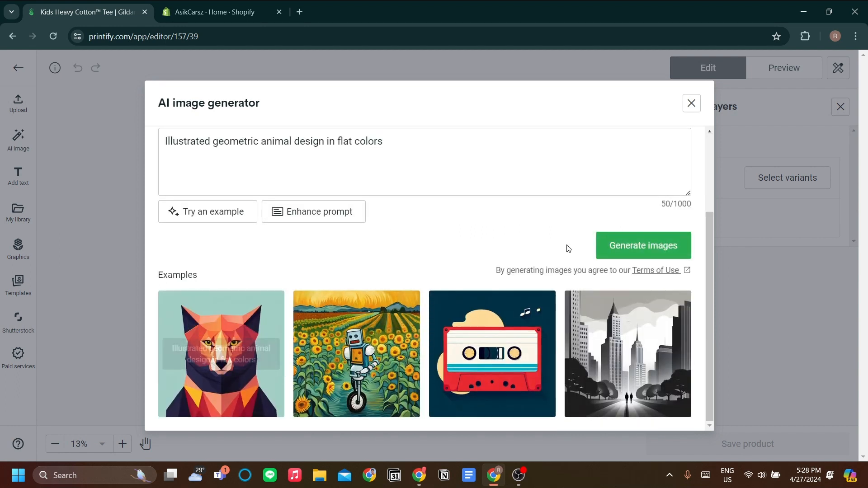
{"action": "left_click", "coordinate": [637, 248]}
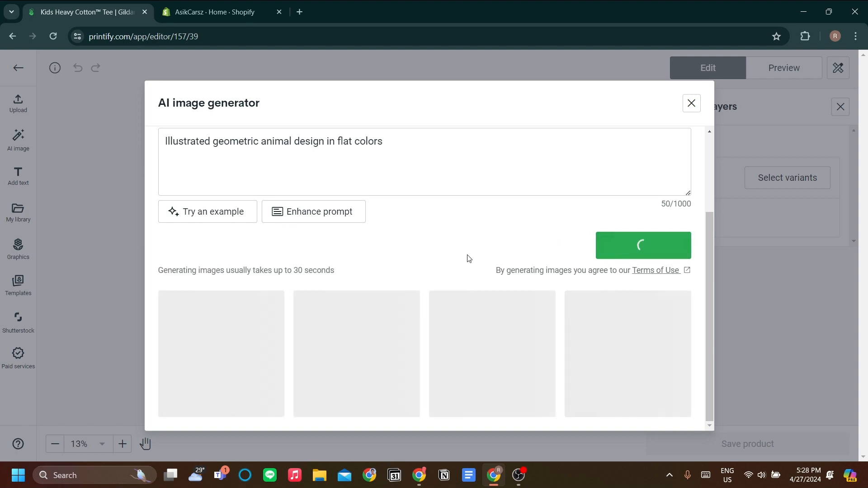
{"action": "scroll", "coordinate": [493, 256], "scroll_direction": "down", "scroll_amount": 3}
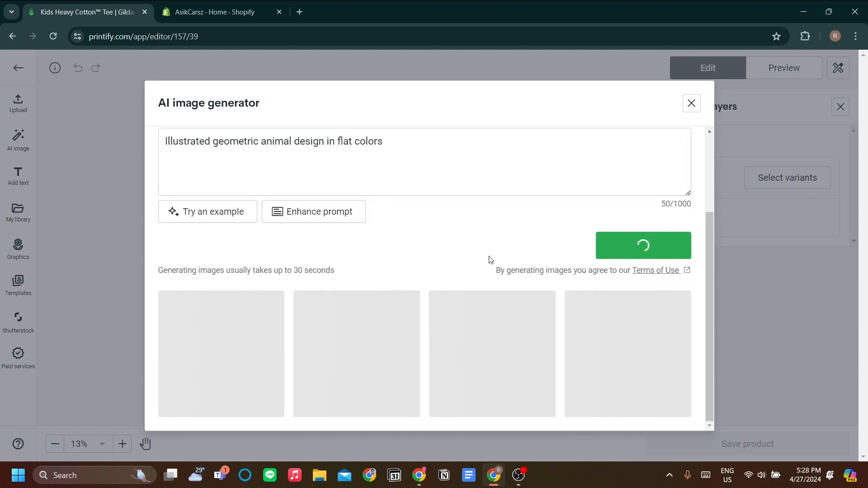
{"action": "scroll", "coordinate": [475, 271], "scroll_direction": "up", "scroll_amount": 3}
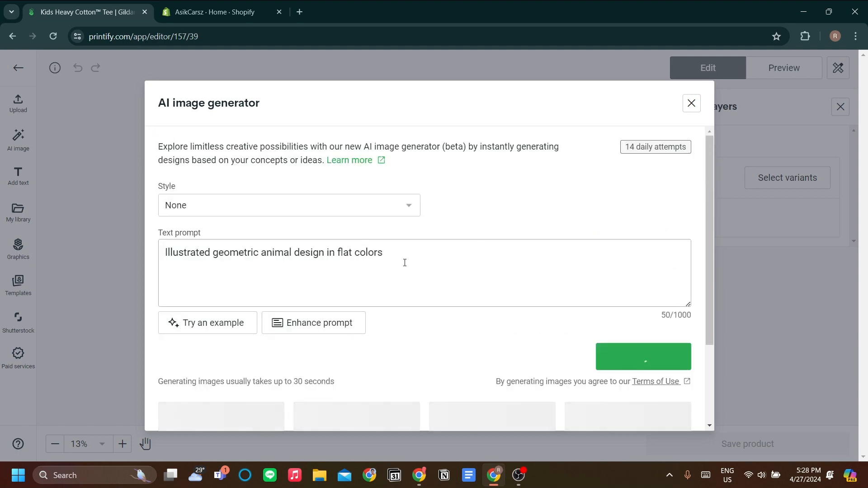
{"action": "scroll", "coordinate": [405, 263], "scroll_direction": "down", "scroll_amount": 3}
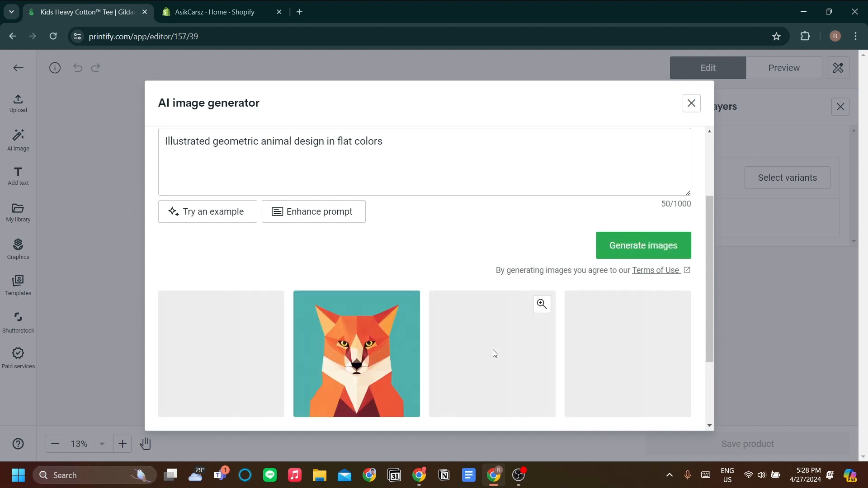
Place the generated fox image on the front and shrink it to about 1.85 in near the print area's upper right corner.
{"action": "left_click", "coordinate": [374, 371]}
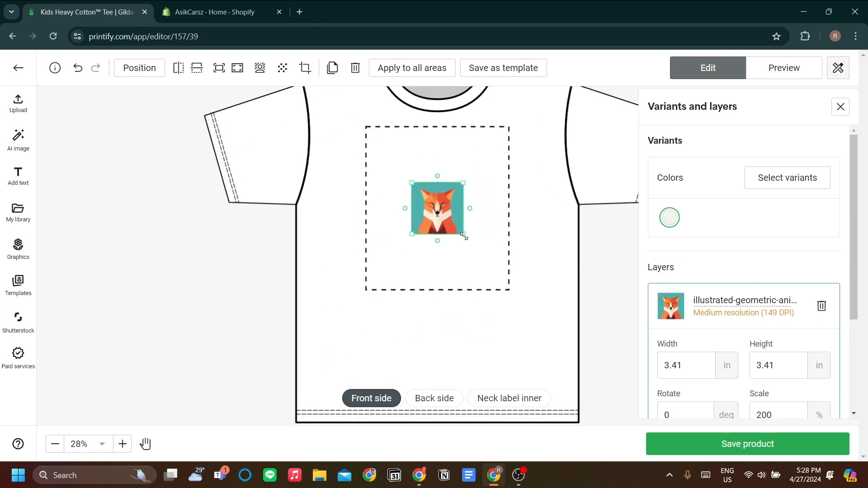
{"action": "left_click_drag", "start_coordinate": [464, 236], "coordinate": [493, 164]}
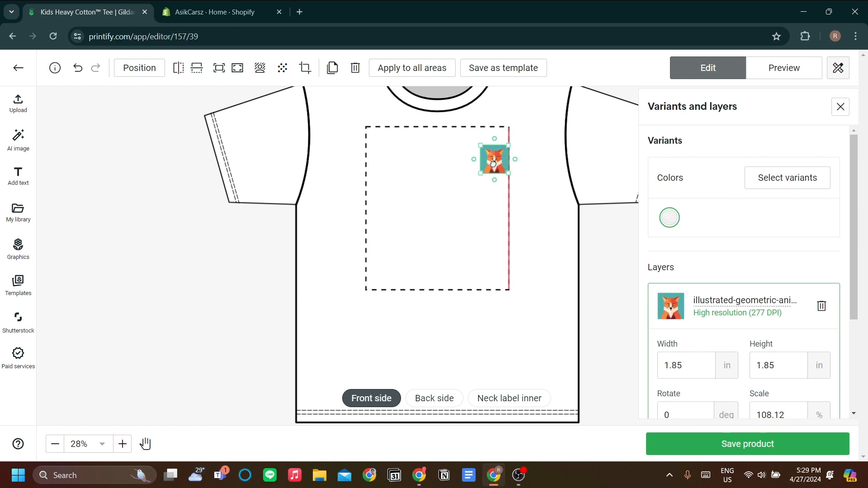
Switch to the inner neck label and add a text layer reading AsikCarsz.
{"action": "left_click", "coordinate": [258, 260]}
{"action": "scroll", "coordinate": [481, 228], "scroll_direction": "down", "scroll_amount": 5}
{"action": "scroll", "coordinate": [482, 227], "scroll_direction": "up", "scroll_amount": 3}
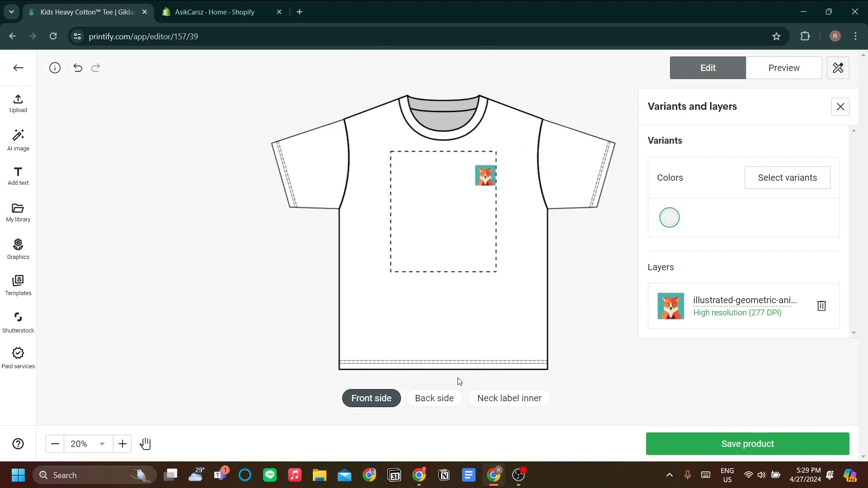
{"action": "left_click", "coordinate": [456, 397]}
{"action": "left_click", "coordinate": [506, 398]}
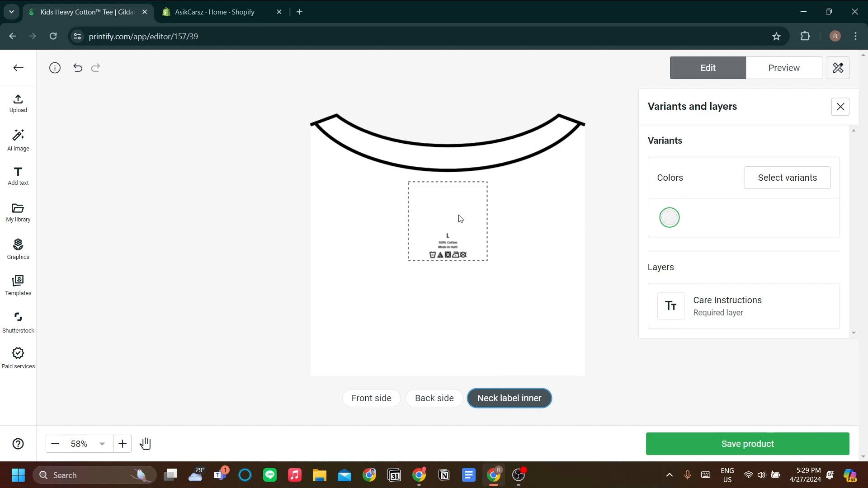
{"action": "left_click", "coordinate": [25, 177]}
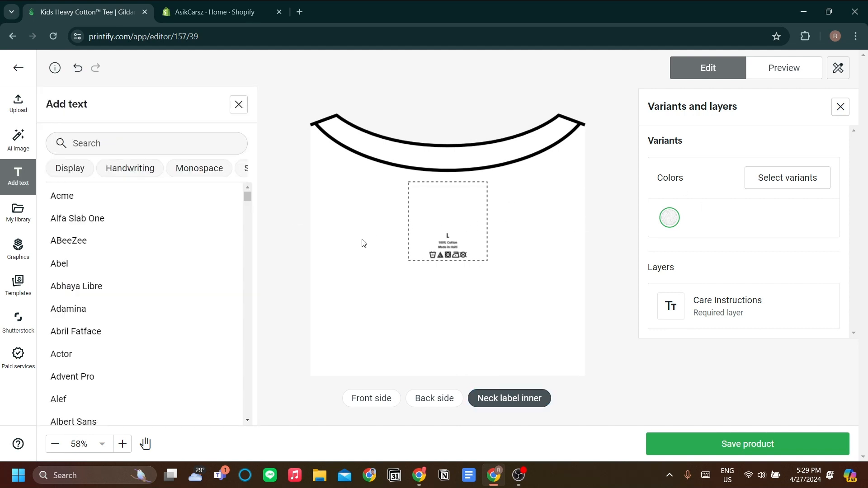
{"action": "left_click", "coordinate": [18, 104]}
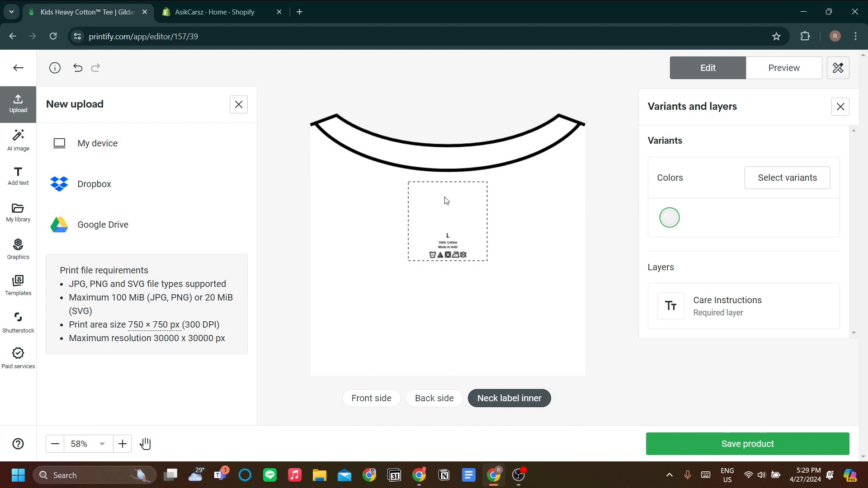
{"action": "left_click", "coordinate": [18, 178]}
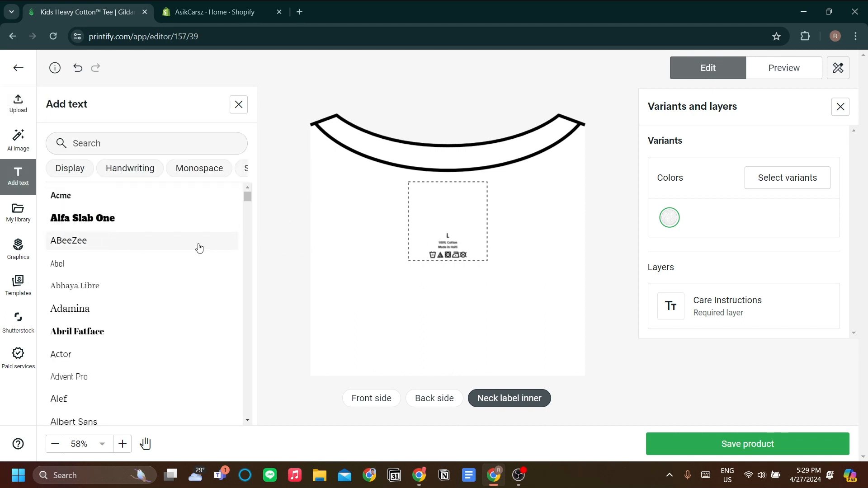
{"action": "type", "text": "AsikCar"}
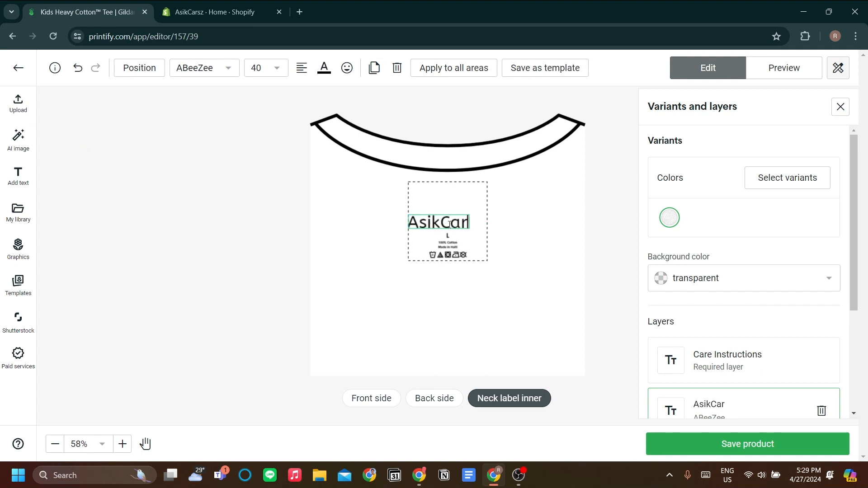
{"action": "type", "text": "sz"}
{"action": "key", "text": "BackSpace"}
{"action": "type", "text": "sz"}
Center the AsikCarsz text horizontally on the neck label and move it slightly up.
{"action": "key", "text": "ctrl+a"}
{"action": "scroll", "coordinate": [714, 318], "scroll_direction": "down", "scroll_amount": 4}
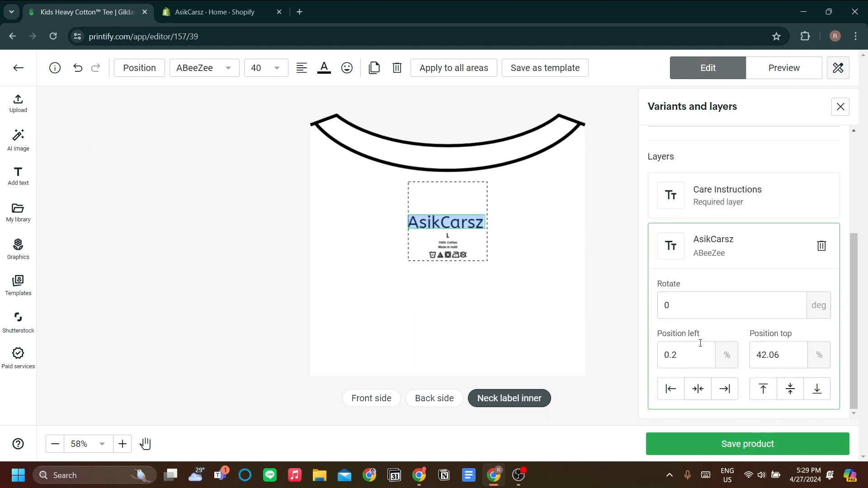
{"action": "left_click", "coordinate": [697, 392]}
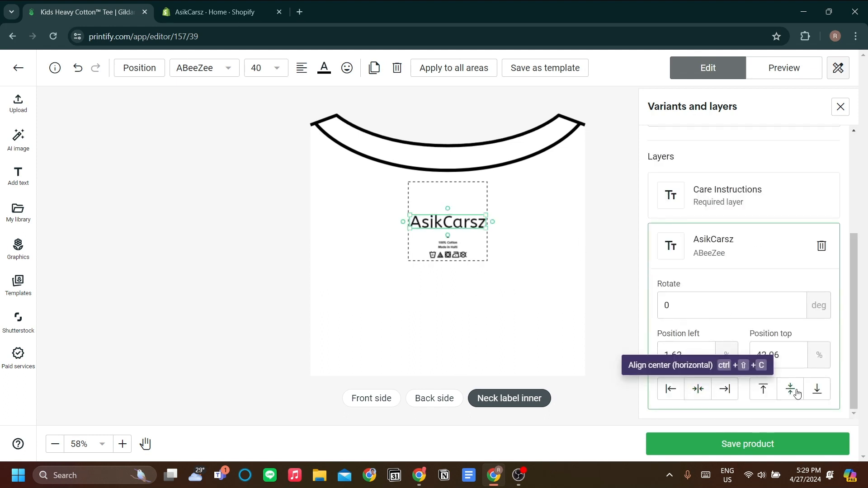
{"action": "left_click", "coordinate": [569, 231]}
{"action": "mouse_move", "coordinate": [473, 224]}
{"action": "left_mouse_down"}
{"action": "mouse_move", "coordinate": [473, 199]}
{"action": "mouse_move", "coordinate": [473, 212]}
{"action": "left_mouse_up"}
{"action": "left_click", "coordinate": [564, 219]}
{"action": "scroll", "coordinate": [528, 275], "scroll_direction": "down", "scroll_amount": 4}
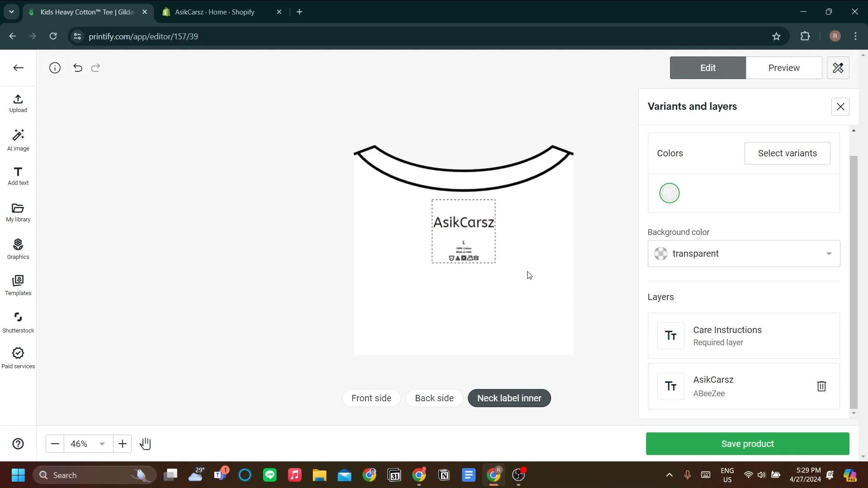
{"action": "scroll", "coordinate": [528, 275], "scroll_direction": "up", "scroll_amount": 3}
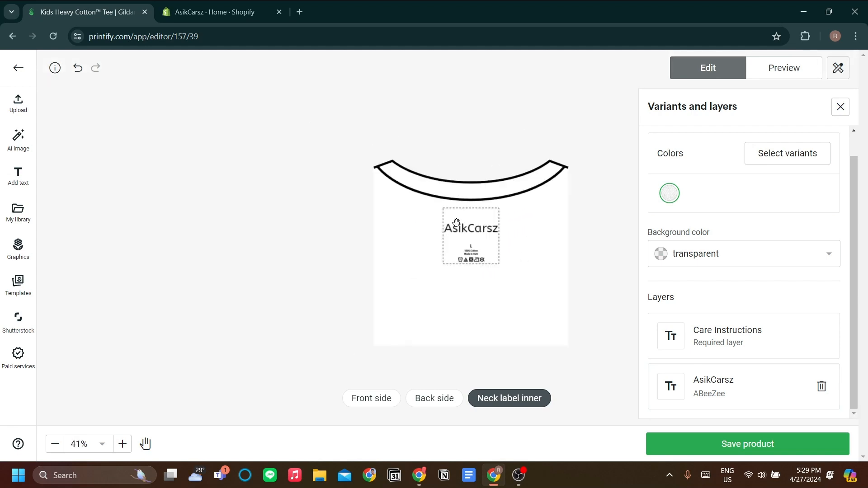
Return to the front side view and save the product.
{"action": "left_click", "coordinate": [410, 404]}
{"action": "left_click", "coordinate": [384, 400]}
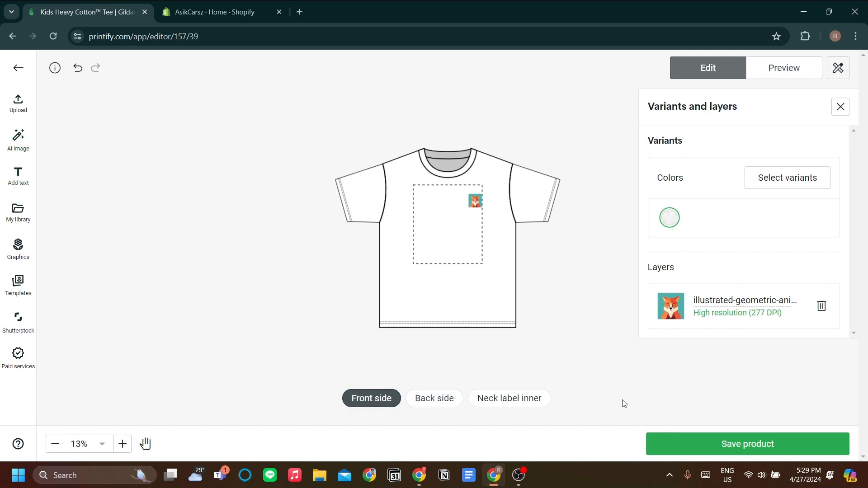
{"action": "left_click", "coordinate": [695, 449]}
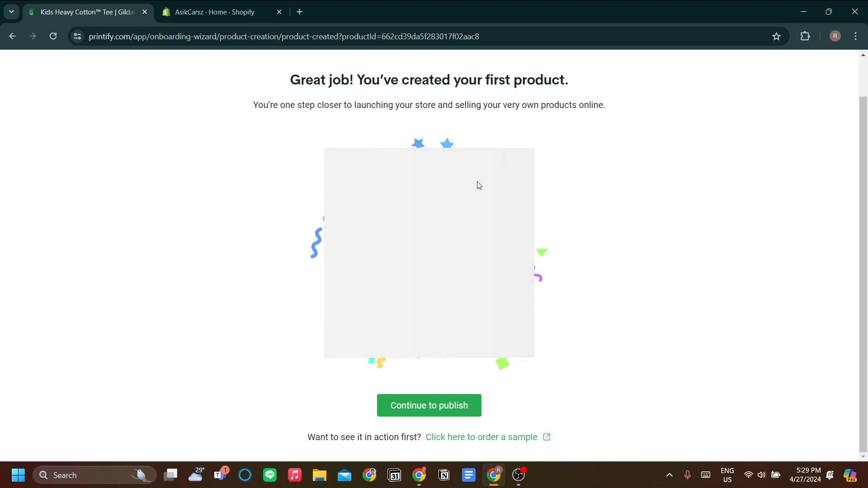
Continue to publish and choose to connect another sales channel, reviewing the channel options.
{"action": "left_click", "coordinate": [465, 406]}
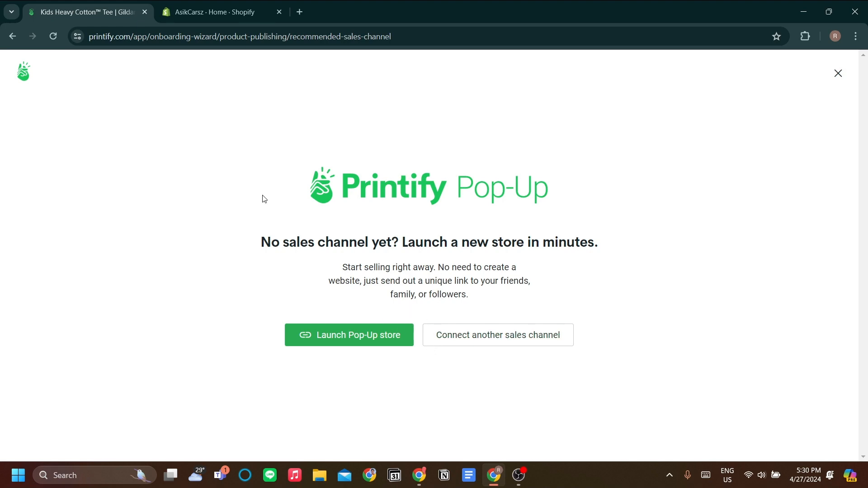
{"action": "left_click", "coordinate": [516, 347]}
{"action": "scroll", "coordinate": [500, 361], "scroll_direction": "down", "scroll_amount": 4}
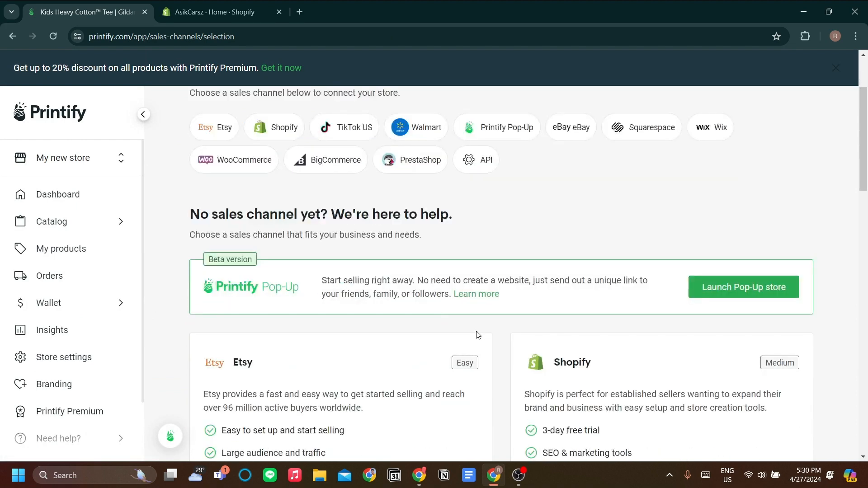
{"action": "scroll", "coordinate": [484, 332], "scroll_direction": "down", "scroll_amount": 3}
{"action": "scroll", "coordinate": [423, 322], "scroll_direction": "up", "scroll_amount": 1}
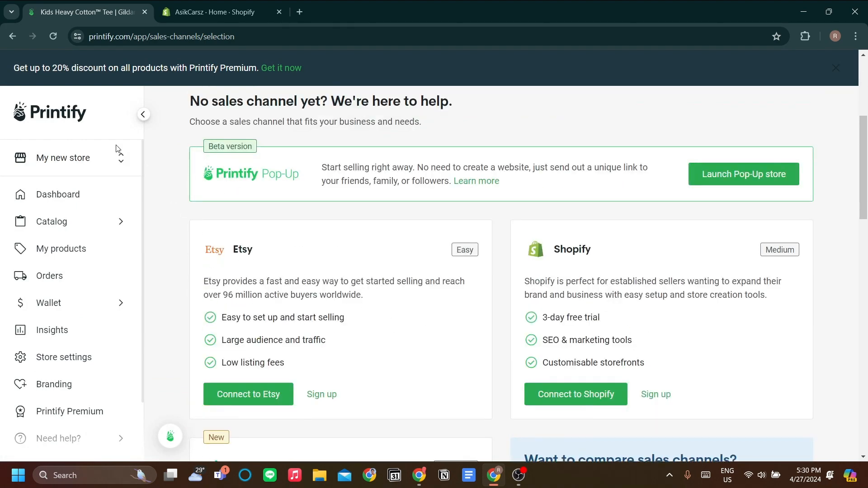
Switch the store to AsikCarsz to view its products list, then switch back to My new store.
{"action": "left_click", "coordinate": [118, 161]}
{"action": "left_click", "coordinate": [118, 235]}
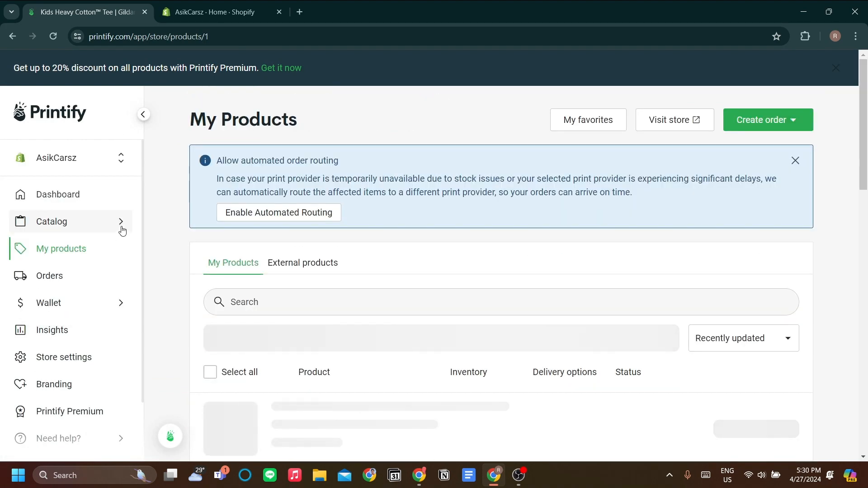
{"action": "scroll", "coordinate": [447, 293], "scroll_direction": "down", "scroll_amount": 1}
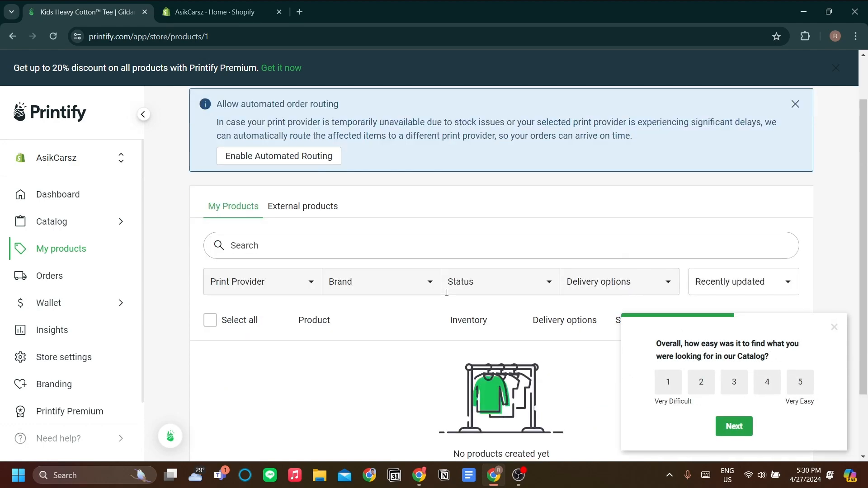
{"action": "scroll", "coordinate": [461, 299], "scroll_direction": "down", "scroll_amount": 2}
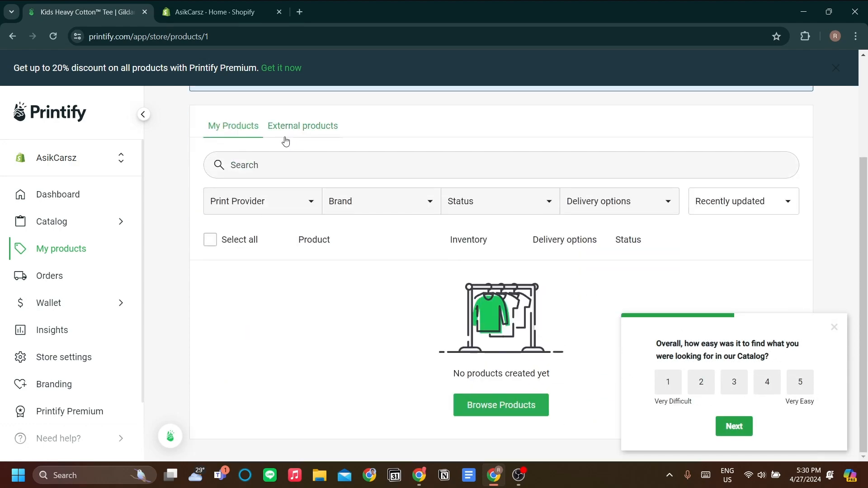
{"action": "left_click", "coordinate": [123, 164]}
{"action": "left_click", "coordinate": [131, 197]}
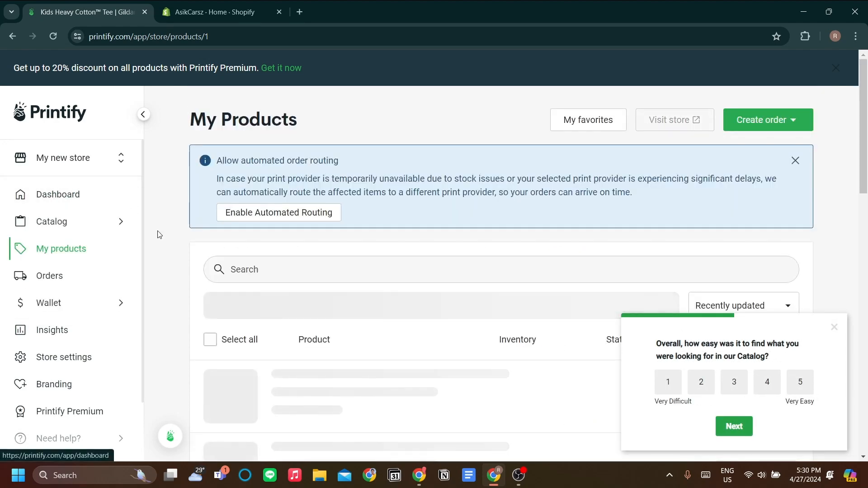
Check the AsikCarsz store's product list once more and return to My new store.
{"action": "scroll", "coordinate": [299, 307], "scroll_direction": "down", "scroll_amount": 2}
{"action": "scroll", "coordinate": [322, 295], "scroll_direction": "down", "scroll_amount": 1}
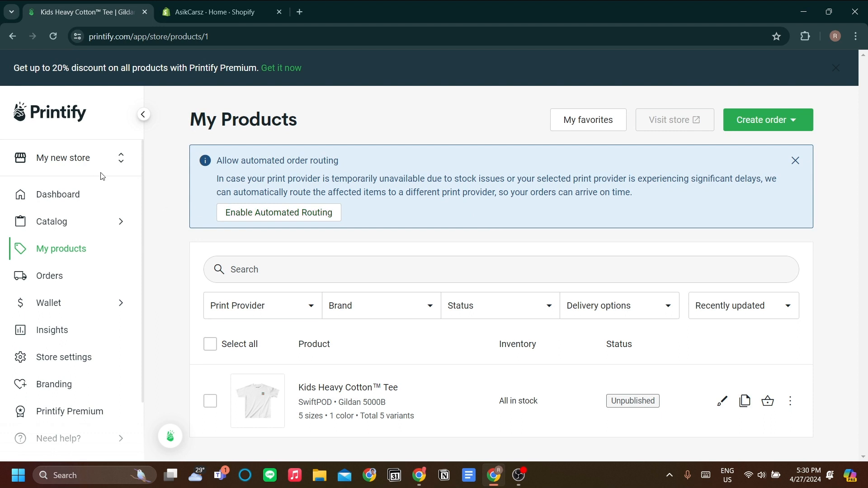
{"action": "left_click", "coordinate": [108, 158]}
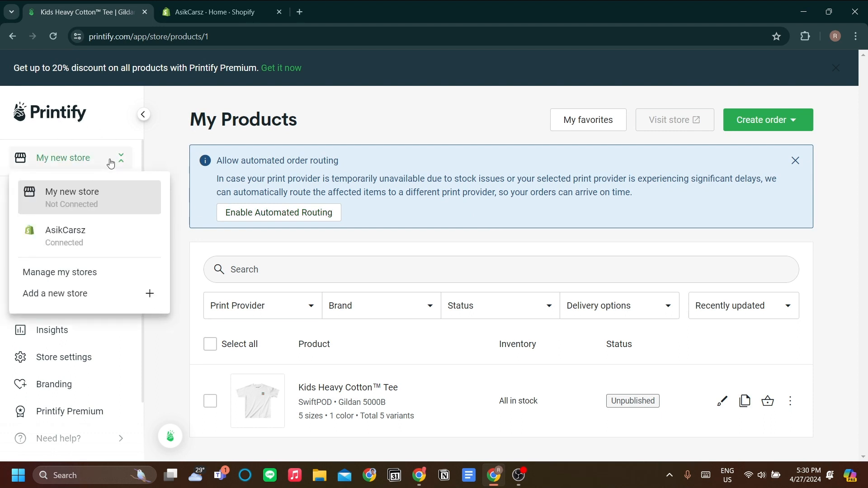
{"action": "left_click", "coordinate": [221, 159]}
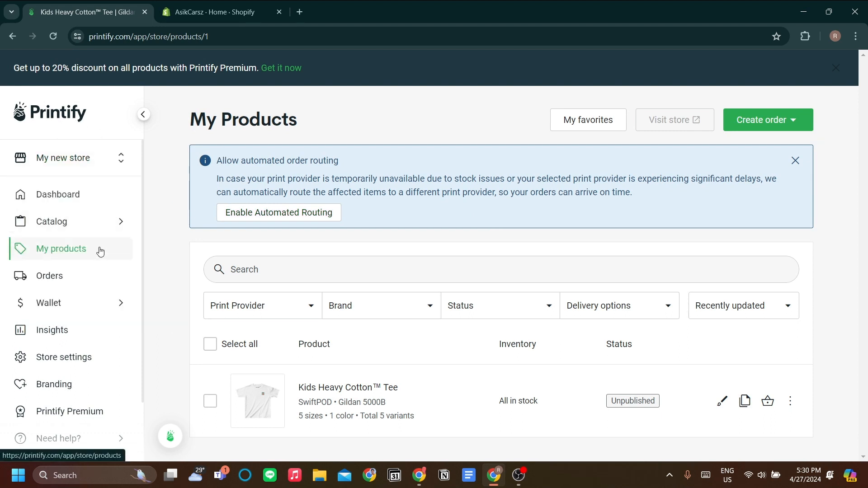
{"action": "left_click", "coordinate": [87, 166]}
{"action": "left_click", "coordinate": [99, 231]}
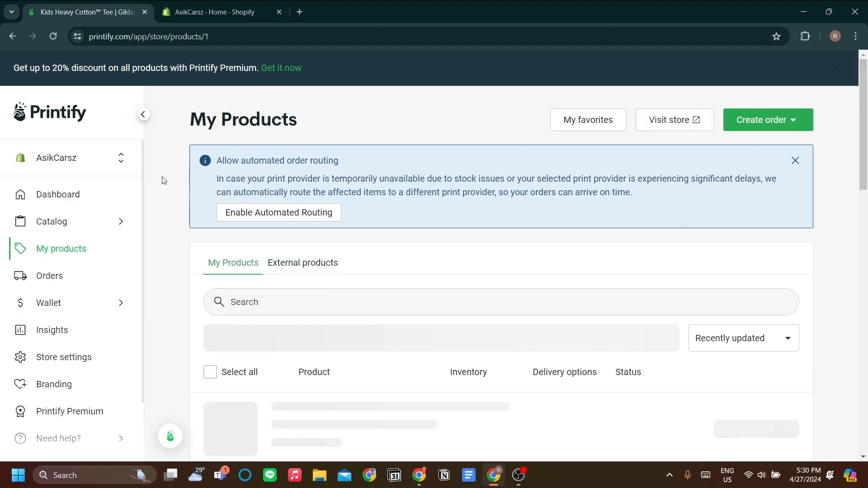
{"action": "scroll", "coordinate": [253, 225], "scroll_direction": "down", "scroll_amount": 3}
{"action": "scroll", "coordinate": [264, 205], "scroll_direction": "up", "scroll_amount": 3}
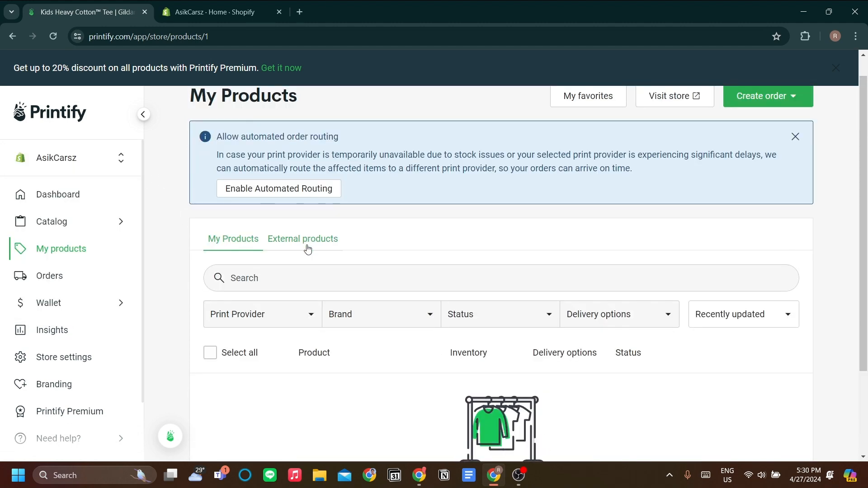
{"action": "left_click", "coordinate": [64, 170]}
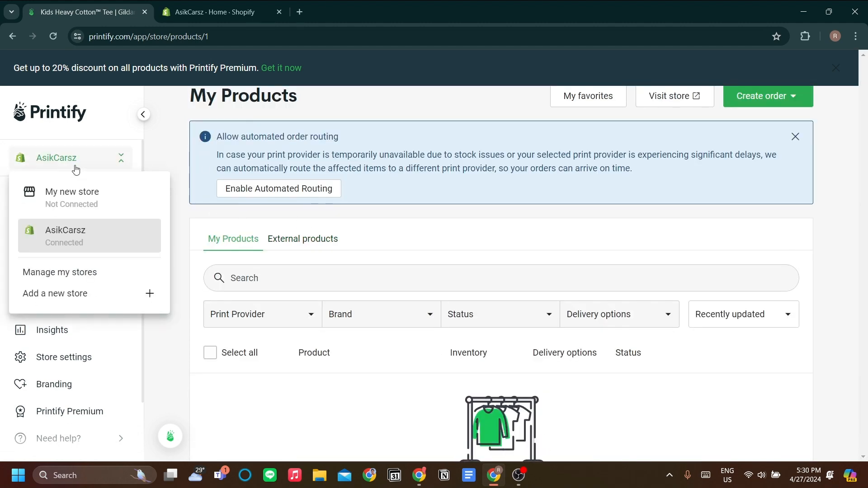
{"action": "left_click", "coordinate": [118, 204]}
{"action": "scroll", "coordinate": [221, 225], "scroll_direction": "down", "scroll_amount": 2}
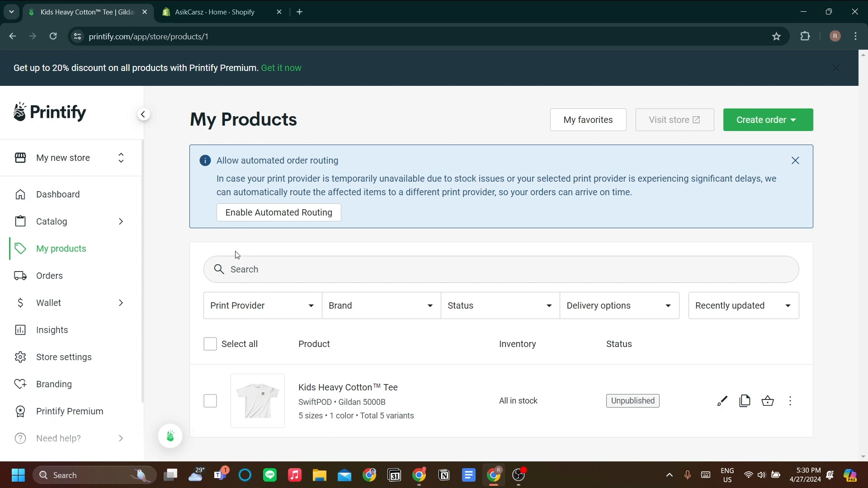
Copy the Kids Heavy Cotton Tee product to the AsikCarsz store.
{"action": "left_click", "coordinate": [210, 401]}
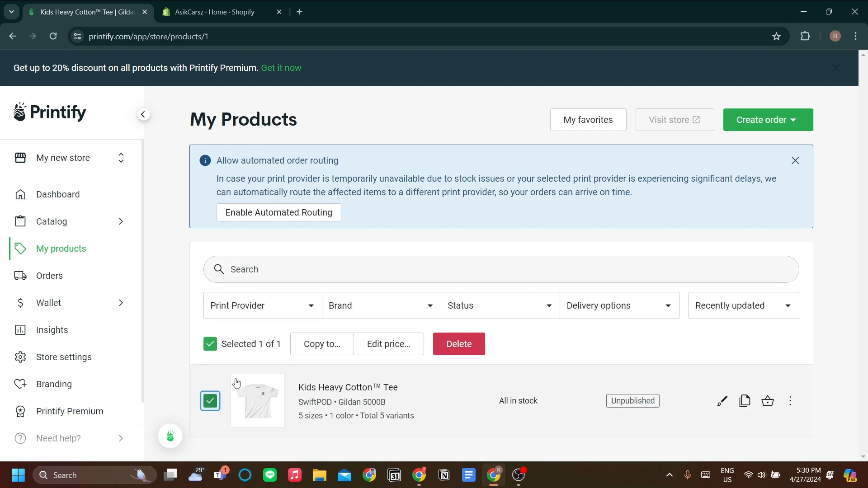
{"action": "left_click", "coordinate": [791, 402]}
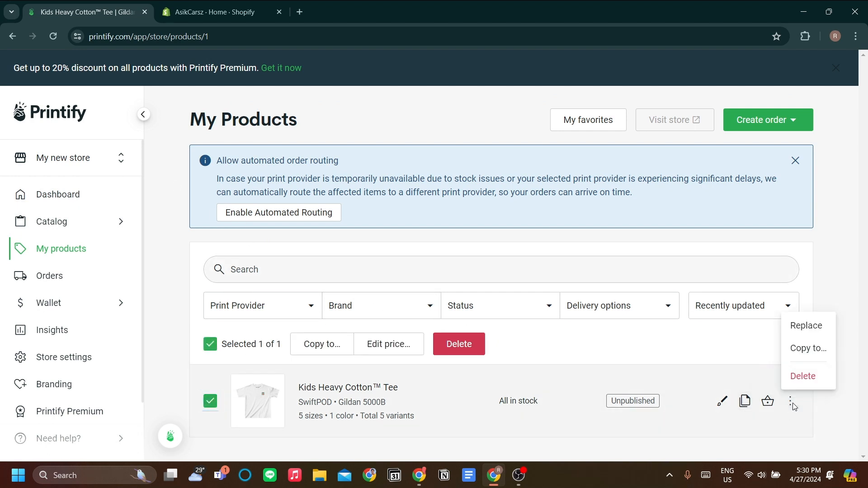
{"action": "left_click", "coordinate": [806, 345]}
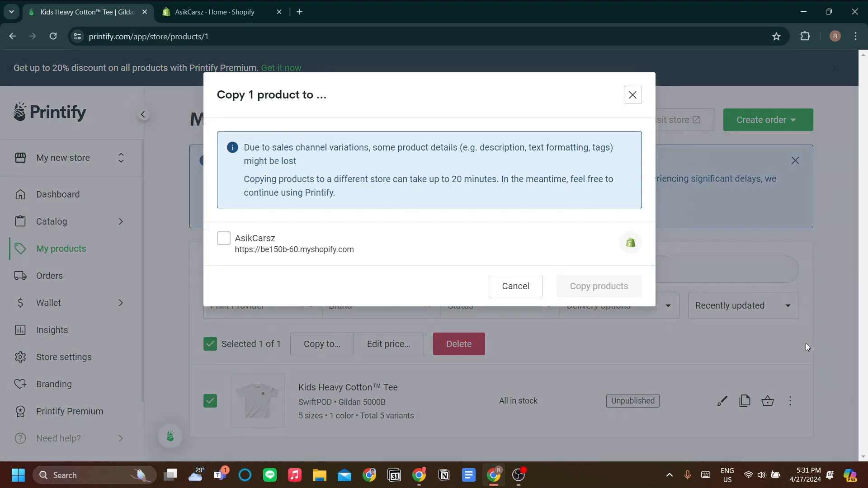
{"action": "left_click", "coordinate": [224, 238]}
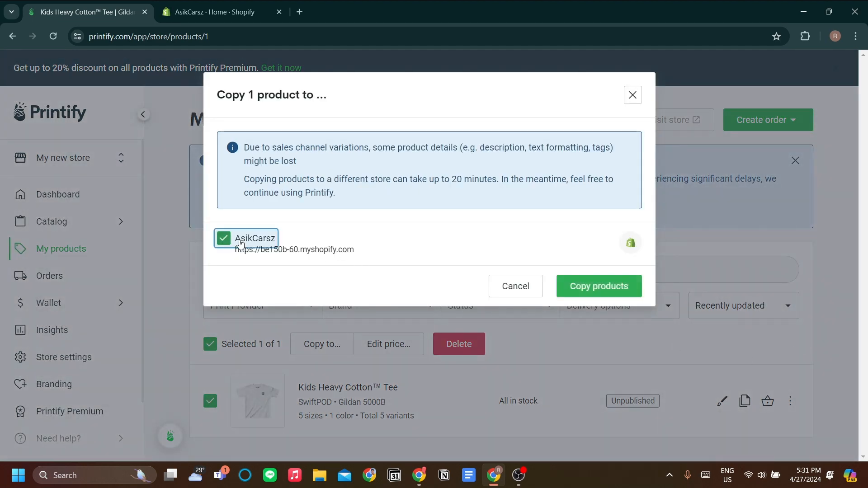
{"action": "left_click", "coordinate": [578, 288]}
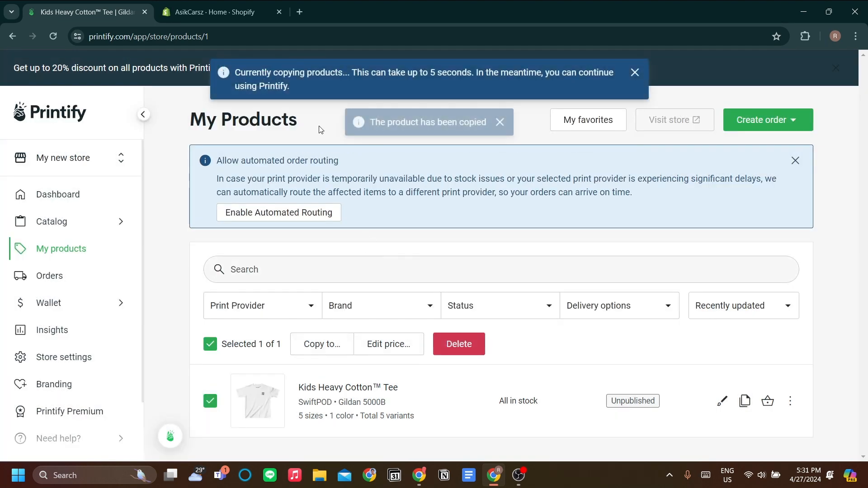
In the AsikCarsz store, open the copied Kids Heavy Cotton Tee and enable the Economy shipping method.
{"action": "left_click", "coordinate": [96, 151]}
{"action": "left_click", "coordinate": [93, 240]}
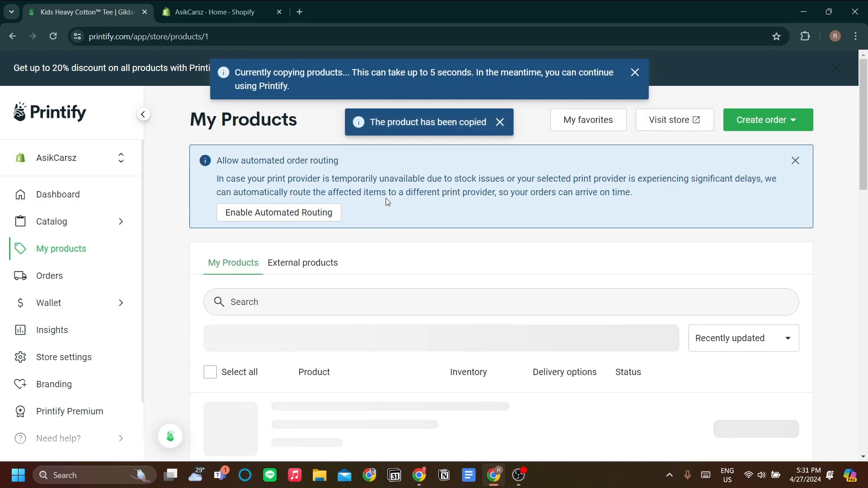
{"action": "scroll", "coordinate": [314, 239], "scroll_direction": "down", "scroll_amount": 2}
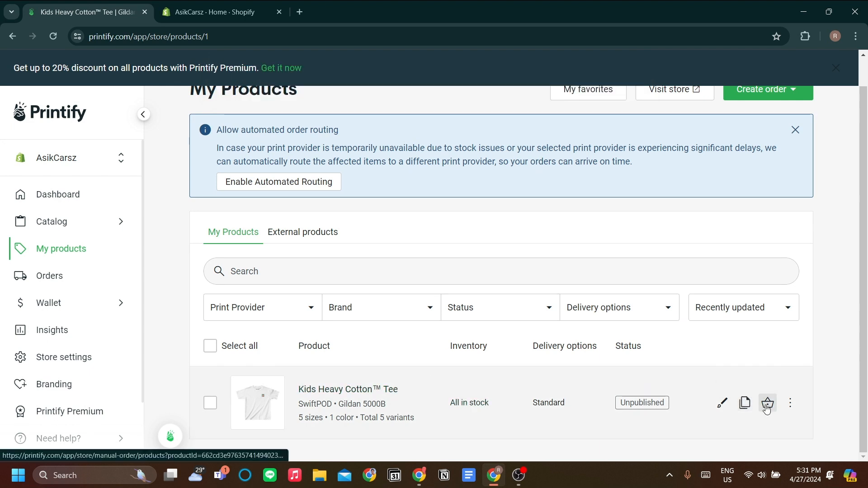
{"action": "left_click", "coordinate": [427, 392]}
{"action": "scroll", "coordinate": [491, 249], "scroll_direction": "down", "scroll_amount": 10}
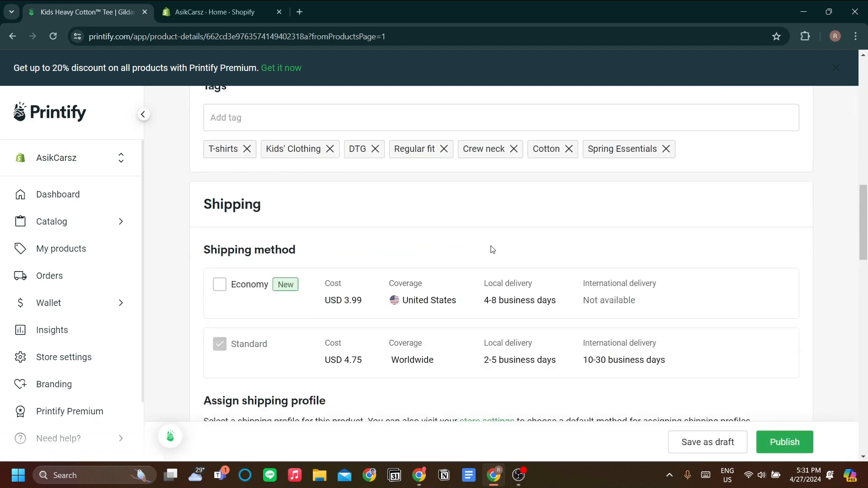
{"action": "scroll", "coordinate": [493, 250], "scroll_direction": "down", "scroll_amount": 1}
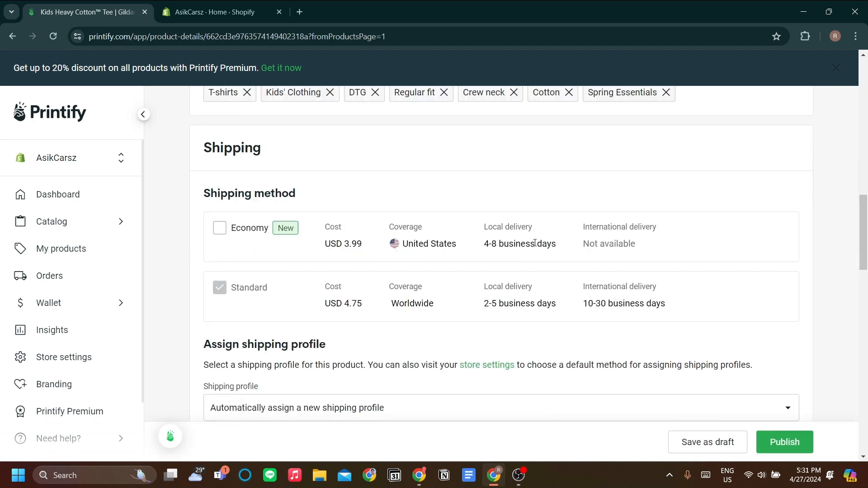
{"action": "left_click", "coordinate": [220, 228]}
Review the product page's mockups, listing details, shipping, pricing and publishing settings sections.
{"action": "scroll", "coordinate": [367, 265], "scroll_direction": "up", "scroll_amount": 4}
{"action": "scroll", "coordinate": [367, 264], "scroll_direction": "down", "scroll_amount": 1}
{"action": "scroll", "coordinate": [379, 267], "scroll_direction": "up", "scroll_amount": 11}
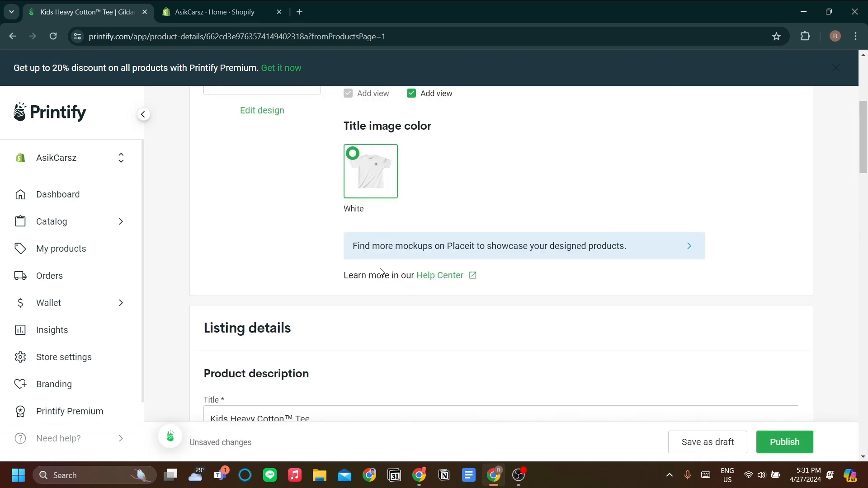
{"action": "scroll", "coordinate": [381, 272], "scroll_direction": "down", "scroll_amount": 4}
{"action": "scroll", "coordinate": [381, 271], "scroll_direction": "down", "scroll_amount": 7}
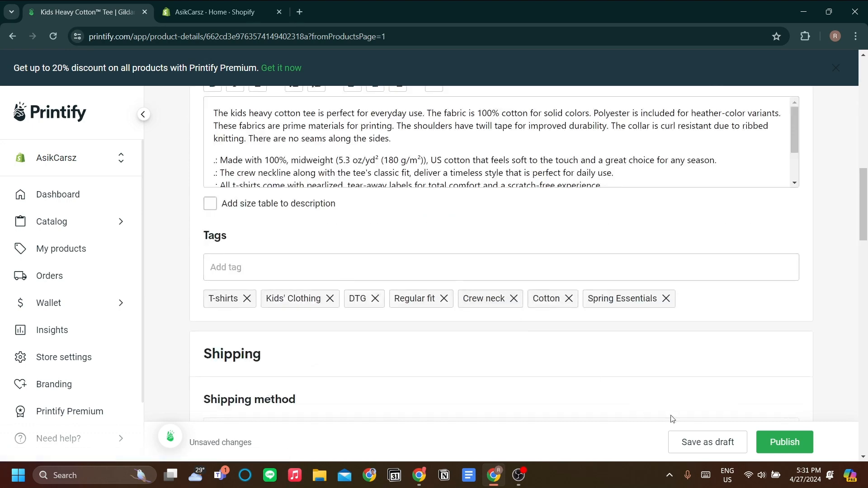
{"action": "scroll", "coordinate": [676, 385], "scroll_direction": "down", "scroll_amount": 8}
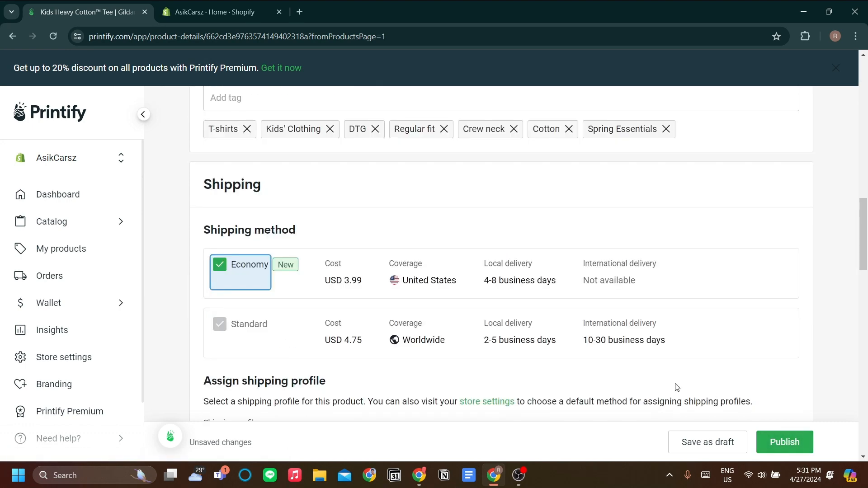
{"action": "scroll", "coordinate": [510, 357], "scroll_direction": "up", "scroll_amount": 18}
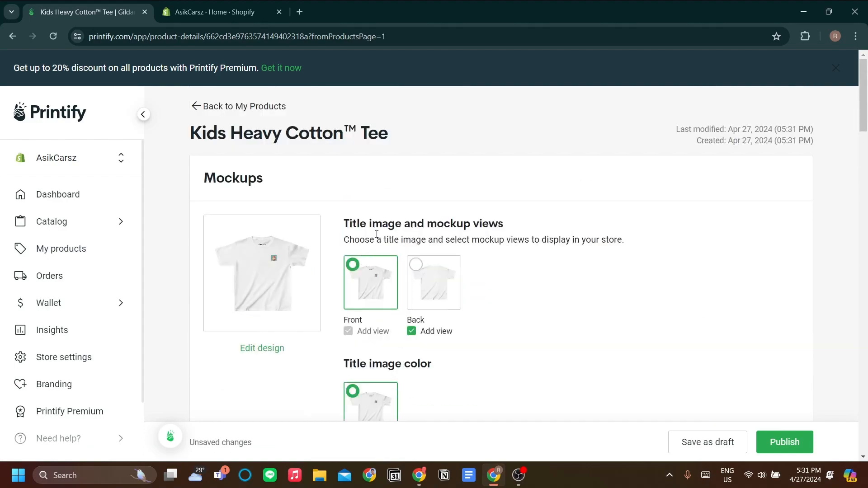
{"action": "scroll", "coordinate": [381, 217], "scroll_direction": "down", "scroll_amount": 7}
{"action": "scroll", "coordinate": [405, 236], "scroll_direction": "down", "scroll_amount": 1}
{"action": "scroll", "coordinate": [434, 254], "scroll_direction": "up", "scroll_amount": 2}
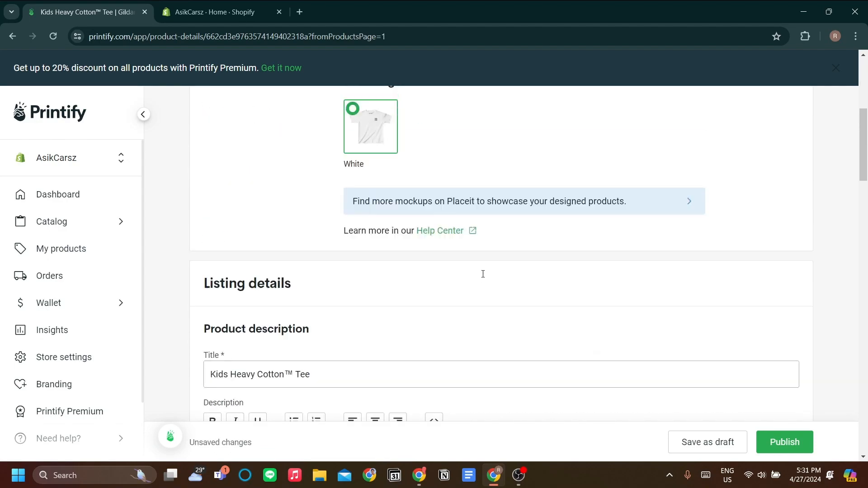
{"action": "scroll", "coordinate": [483, 273], "scroll_direction": "down", "scroll_amount": 5}
{"action": "scroll", "coordinate": [436, 285], "scroll_direction": "up", "scroll_amount": 1}
{"action": "scroll", "coordinate": [326, 217], "scroll_direction": "up", "scroll_amount": 7}
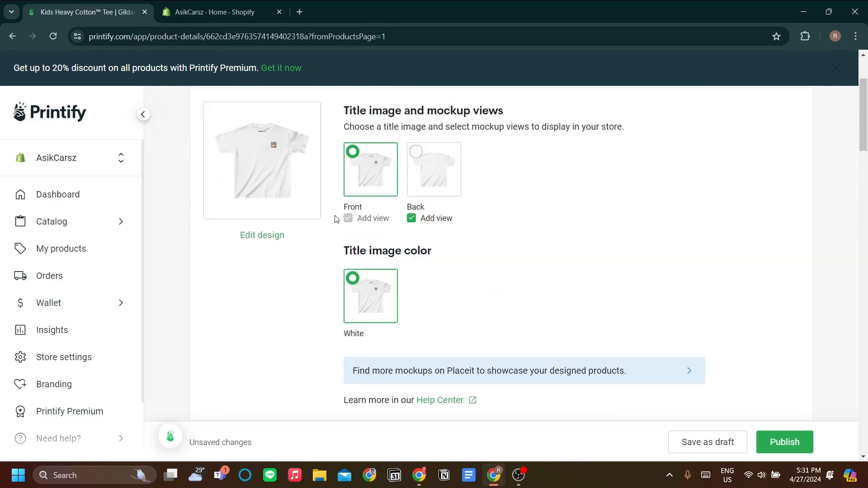
{"action": "scroll", "coordinate": [335, 220], "scroll_direction": "down", "scroll_amount": 6}
{"action": "scroll", "coordinate": [338, 223], "scroll_direction": "down", "scroll_amount": 2}
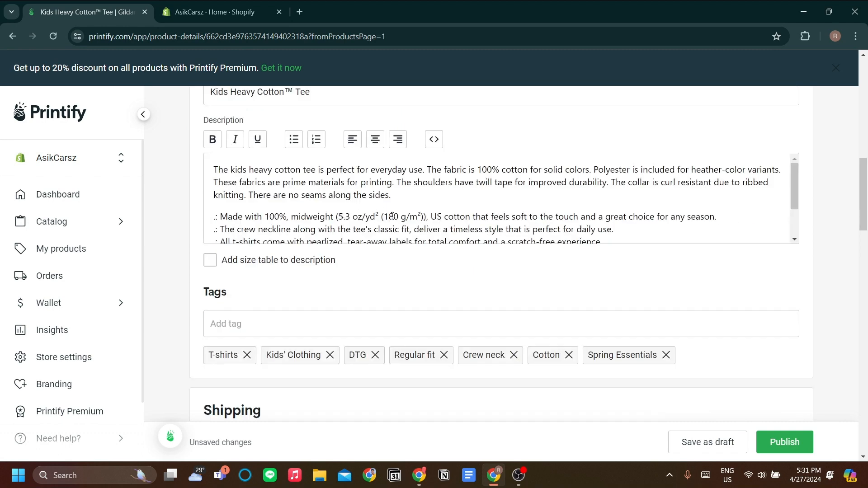
{"action": "scroll", "coordinate": [360, 218], "scroll_direction": "down", "scroll_amount": 1}
{"action": "scroll", "coordinate": [382, 246], "scroll_direction": "down", "scroll_amount": 9}
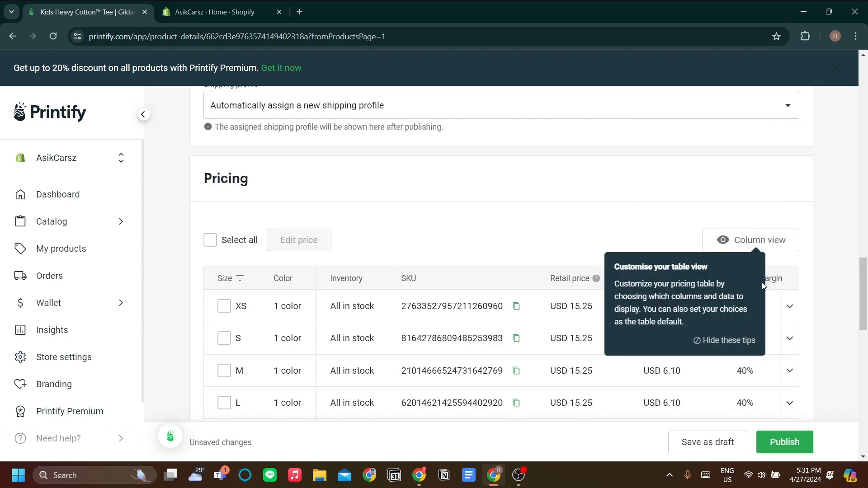
{"action": "scroll", "coordinate": [518, 226], "scroll_direction": "down", "scroll_amount": 2}
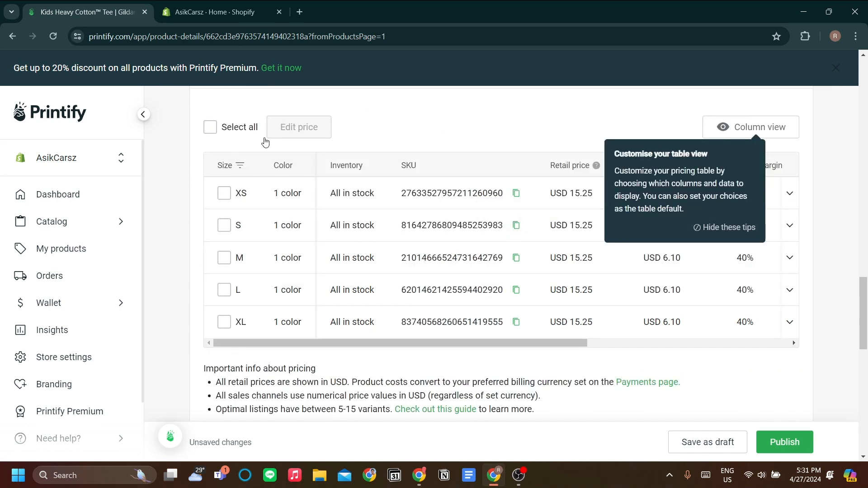
{"action": "scroll", "coordinate": [441, 217], "scroll_direction": "down", "scroll_amount": 7}
{"action": "scroll", "coordinate": [441, 252], "scroll_direction": "down", "scroll_amount": 5}
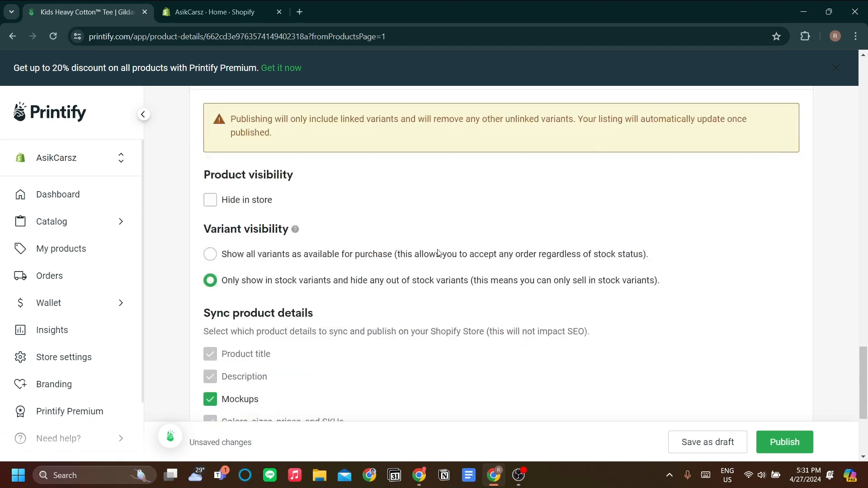
{"action": "scroll", "coordinate": [437, 253], "scroll_direction": "up", "scroll_amount": 8}
{"action": "scroll", "coordinate": [437, 255], "scroll_direction": "up", "scroll_amount": 10}
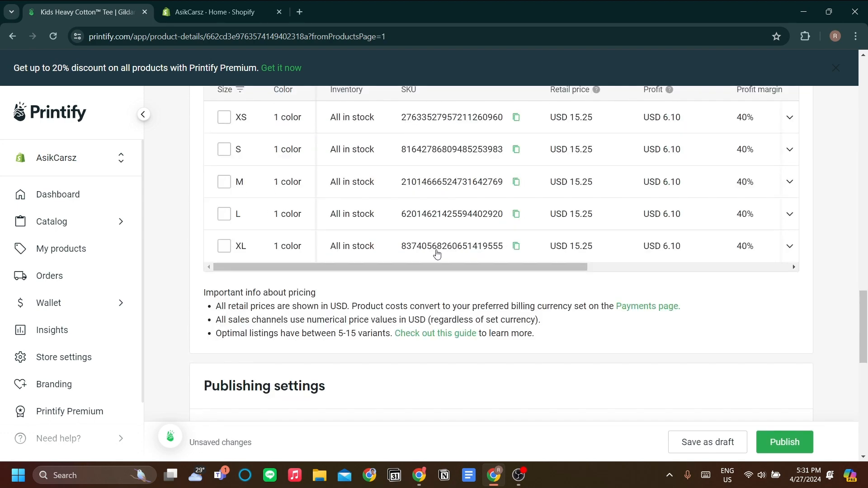
{"action": "scroll", "coordinate": [432, 260], "scroll_direction": "down", "scroll_amount": 5}
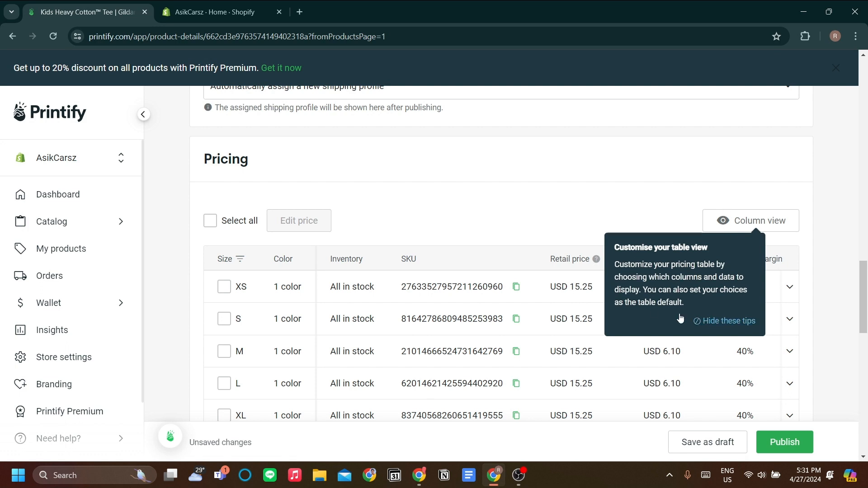
Select all size variants and set the XS variant's retail price to USD 19.50.
{"action": "left_click", "coordinate": [211, 221]}
{"action": "left_click", "coordinate": [729, 321]}
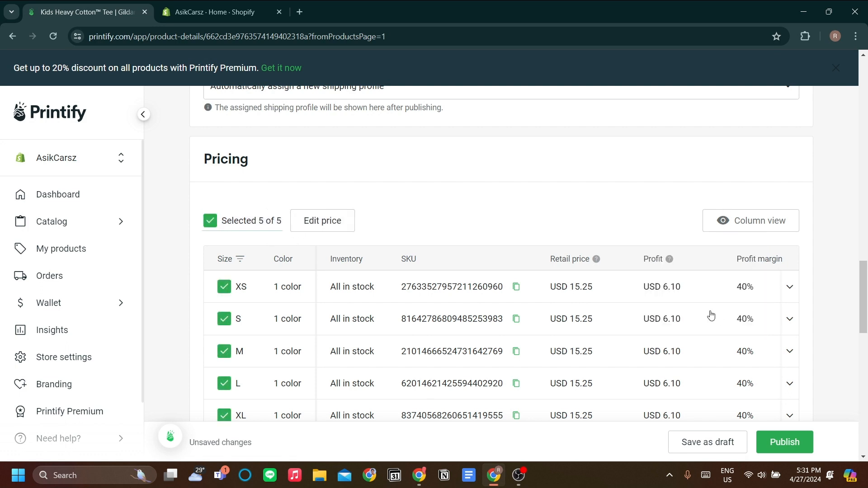
{"action": "left_click", "coordinate": [590, 285]}
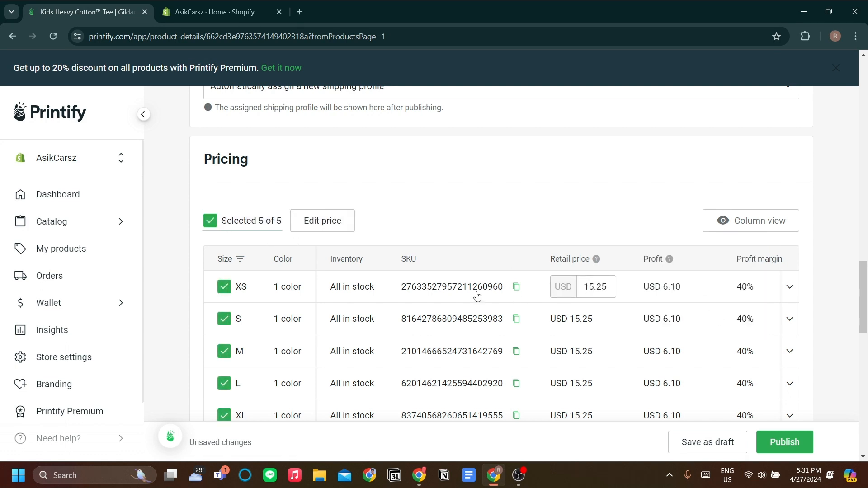
{"action": "left_click_drag", "start_coordinate": [604, 292], "coordinate": [562, 294]}
{"action": "type", "text": "20"}
{"action": "left_click", "coordinate": [525, 225]}
{"action": "left_click", "coordinate": [594, 290]}
{"action": "type", "text": "19"}
{"action": "key", "text": "BackSpace"}
{"action": "key", "text": "BackSpace"}
{"action": "key", "text": "BackSpace"}
{"action": "key", "text": "BackSpace"}
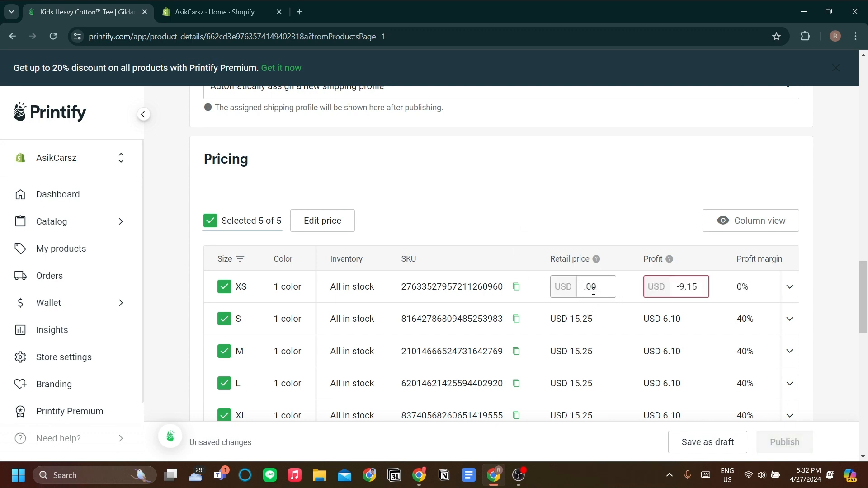
{"action": "key", "text": "ctrl+a"}
{"action": "type", "text": "1950"}
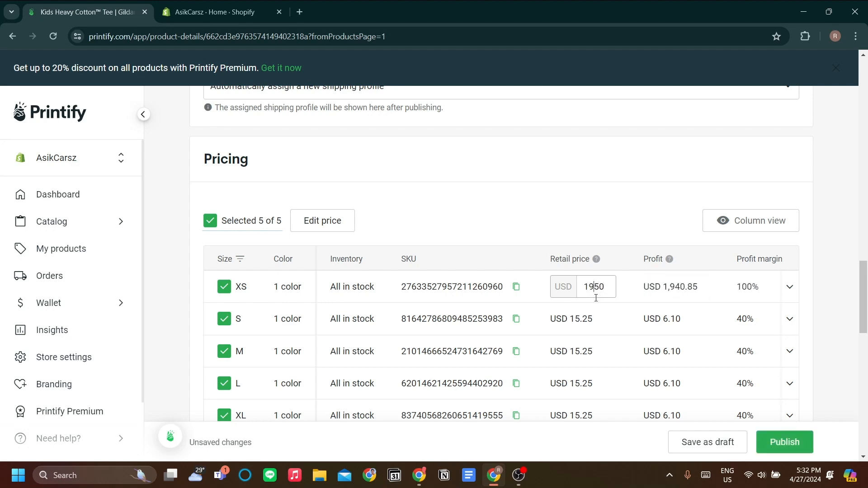
{"action": "type", "text": "."}
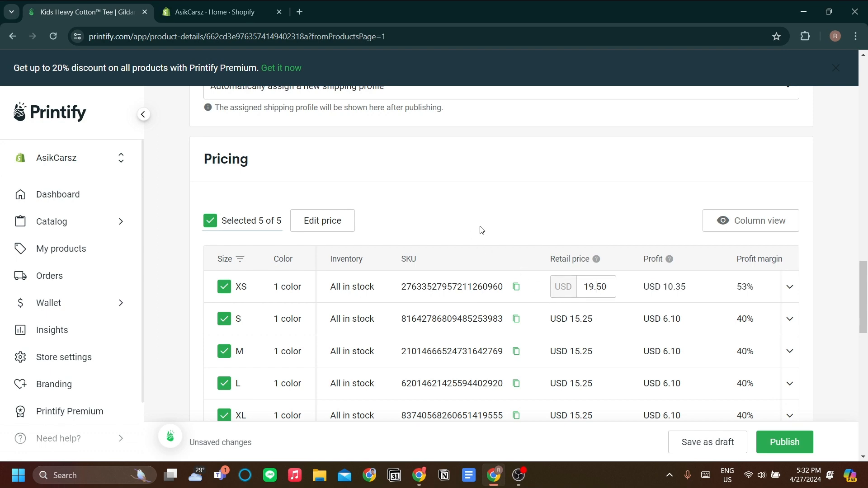
{"action": "left_click", "coordinate": [502, 232]}
{"action": "scroll", "coordinate": [498, 237], "scroll_direction": "down", "scroll_amount": 2}
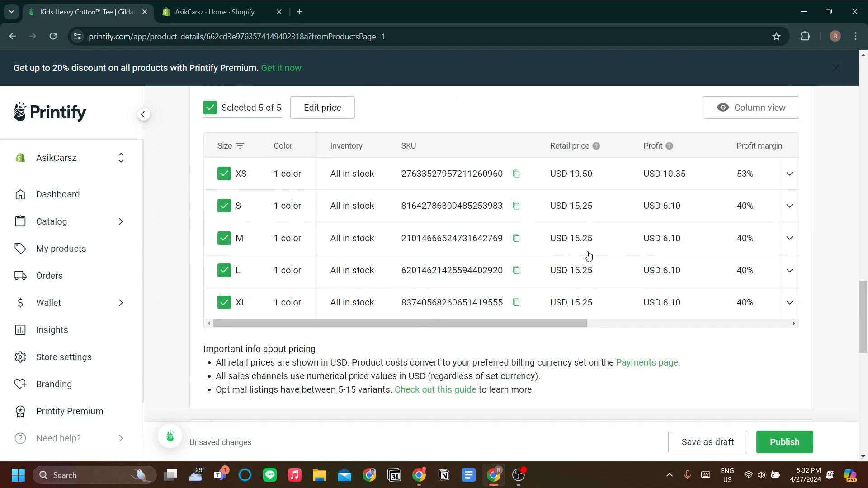
{"action": "scroll", "coordinate": [587, 254], "scroll_direction": "up", "scroll_amount": 3}
{"action": "scroll", "coordinate": [591, 254], "scroll_direction": "down", "scroll_amount": 2}
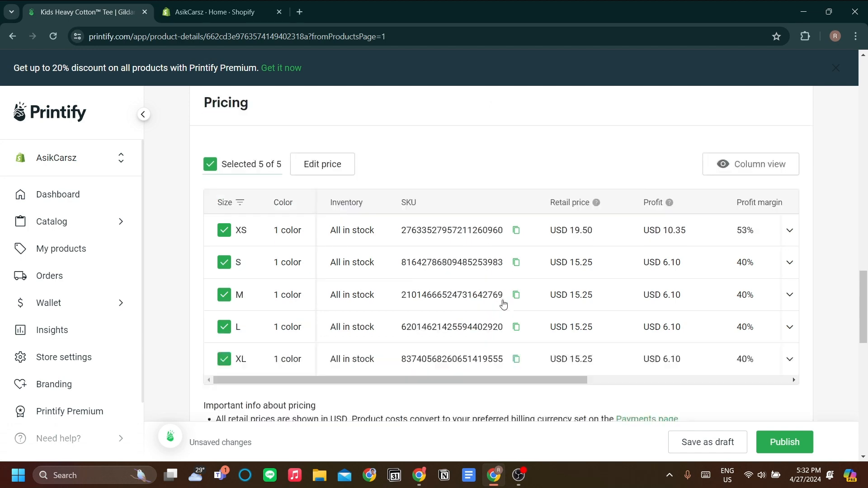
Publish the Kids Heavy Cotton Tee to the AsikCarsz store and close the sample-order offer page.
{"action": "scroll", "coordinate": [504, 302], "scroll_direction": "up", "scroll_amount": 15}
{"action": "scroll", "coordinate": [454, 238], "scroll_direction": "down", "scroll_amount": 10}
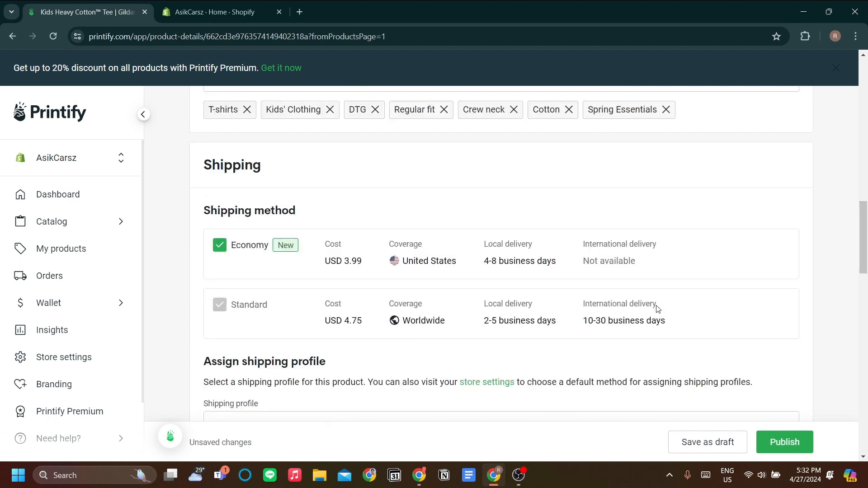
{"action": "scroll", "coordinate": [497, 230], "scroll_direction": "up", "scroll_amount": 12}
{"action": "scroll", "coordinate": [531, 249], "scroll_direction": "down", "scroll_amount": 2}
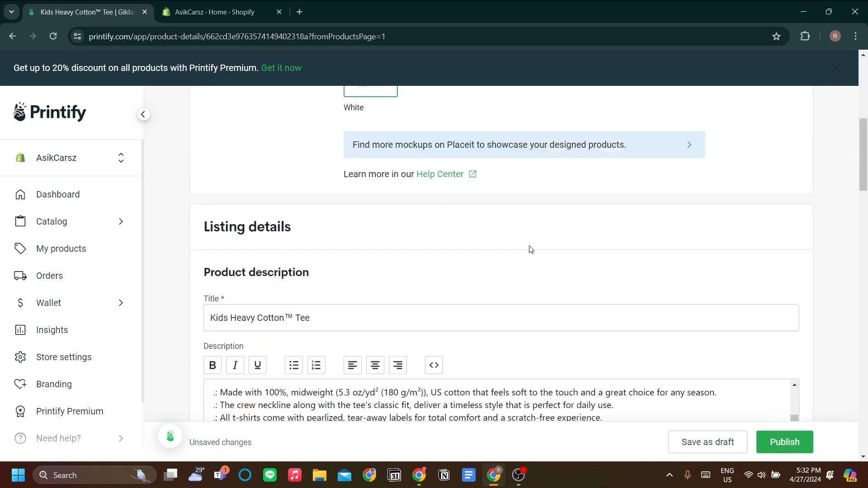
{"action": "left_click", "coordinate": [789, 451]}
{"action": "scroll", "coordinate": [713, 349], "scroll_direction": "down", "scroll_amount": 3}
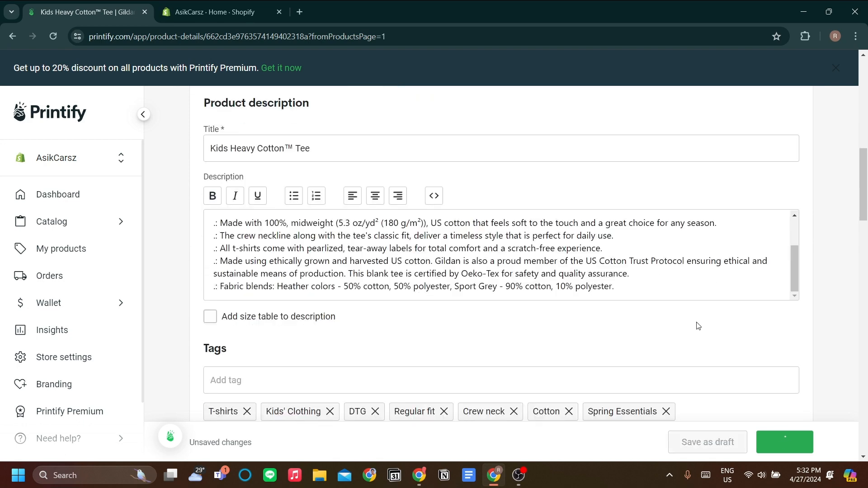
{"action": "scroll", "coordinate": [698, 327], "scroll_direction": "down", "scroll_amount": 1}
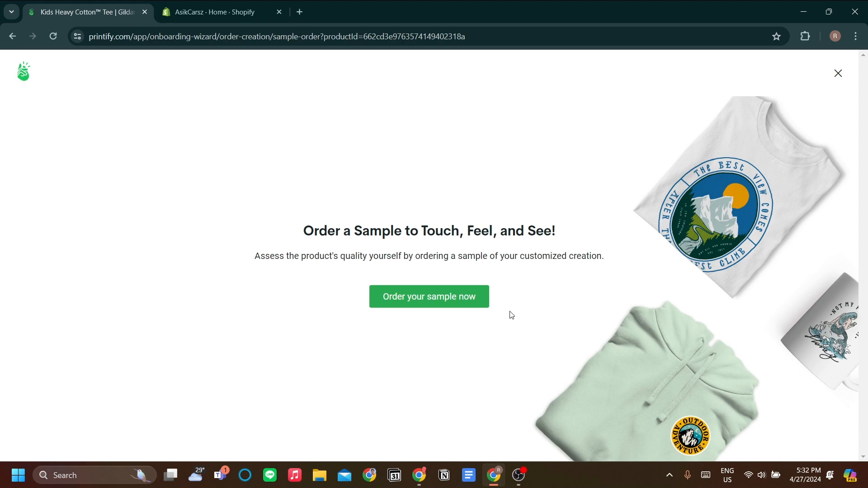
{"action": "right_click", "coordinate": [728, 216]}
{"action": "left_click", "coordinate": [832, 98]}
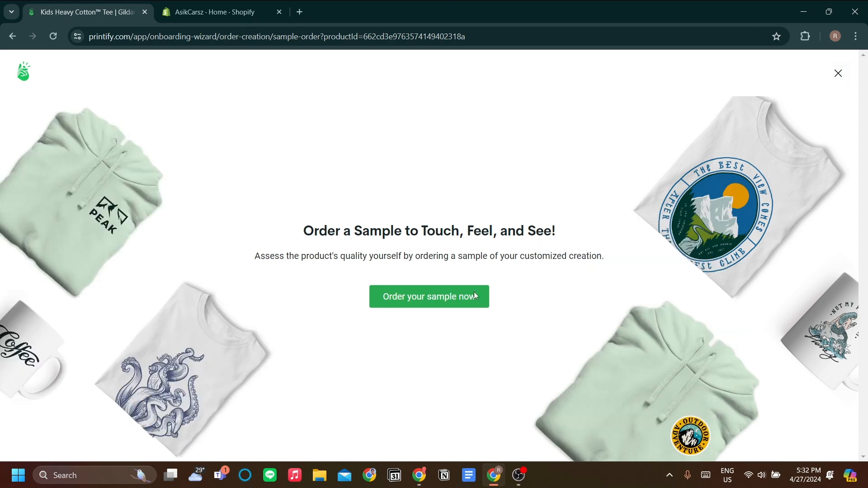
{"action": "left_click", "coordinate": [838, 74]}
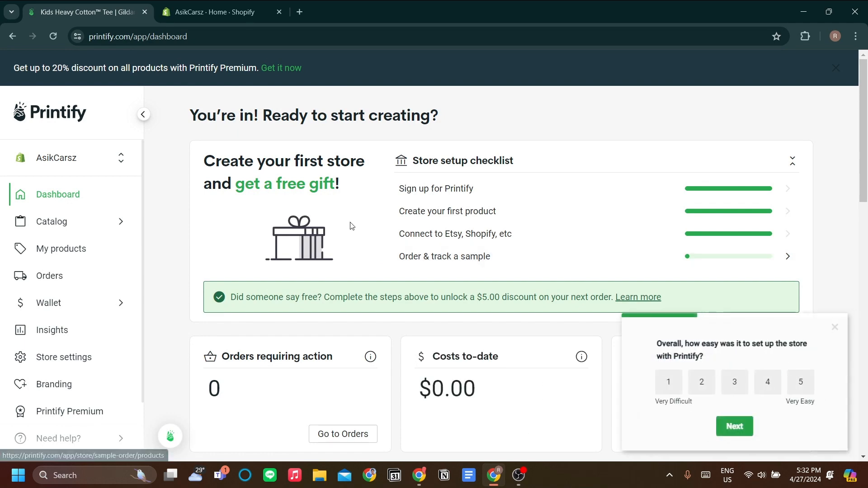
Open My Products to check the Kids Heavy Cotton Tee's publishing status.
{"action": "scroll", "coordinate": [283, 237], "scroll_direction": "down", "scroll_amount": 5}
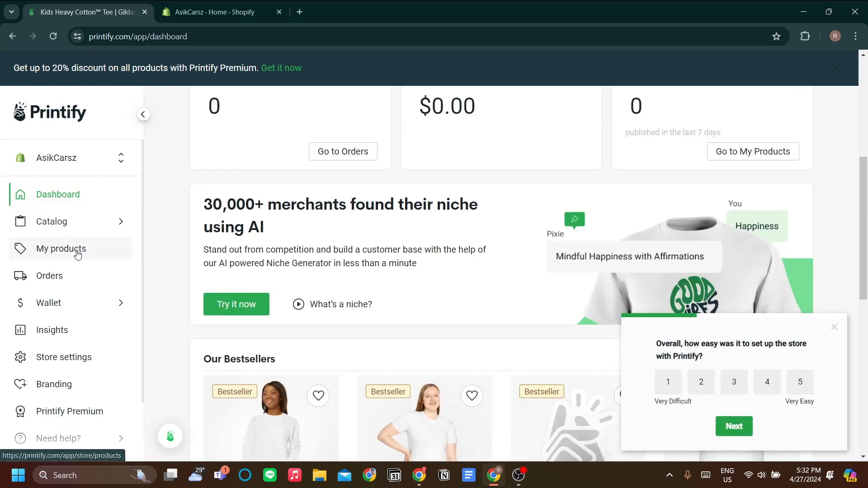
{"action": "left_click", "coordinate": [74, 248]}
{"action": "scroll", "coordinate": [385, 265], "scroll_direction": "down", "scroll_amount": 2}
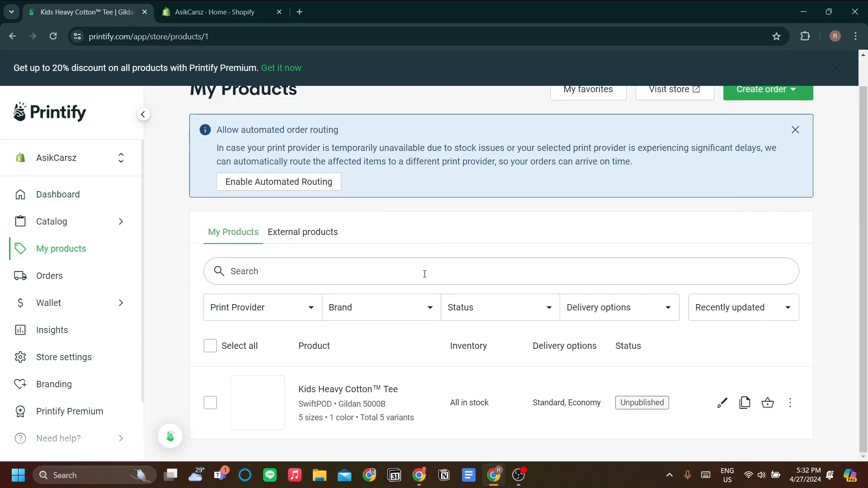
{"action": "mouse_move", "coordinate": [637, 408]}
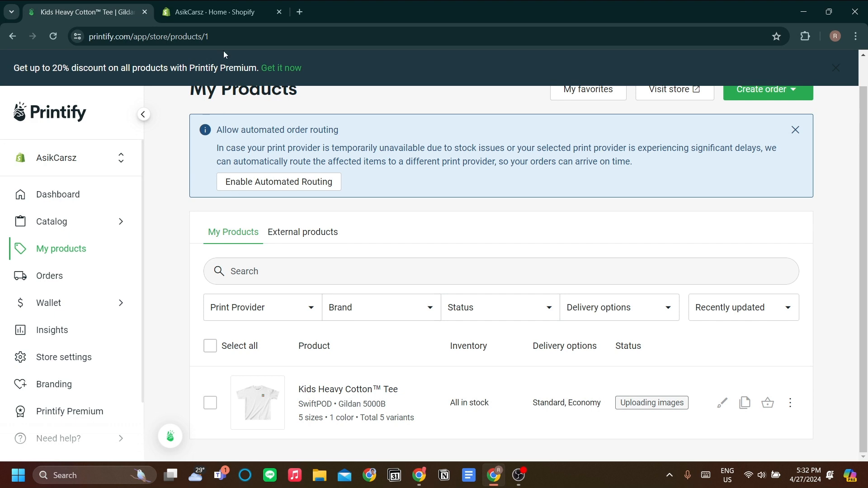
In the Shopify admin, open the Kids Heavy Cotton Tee from the Products list.
{"action": "left_click", "coordinate": [226, 12]}
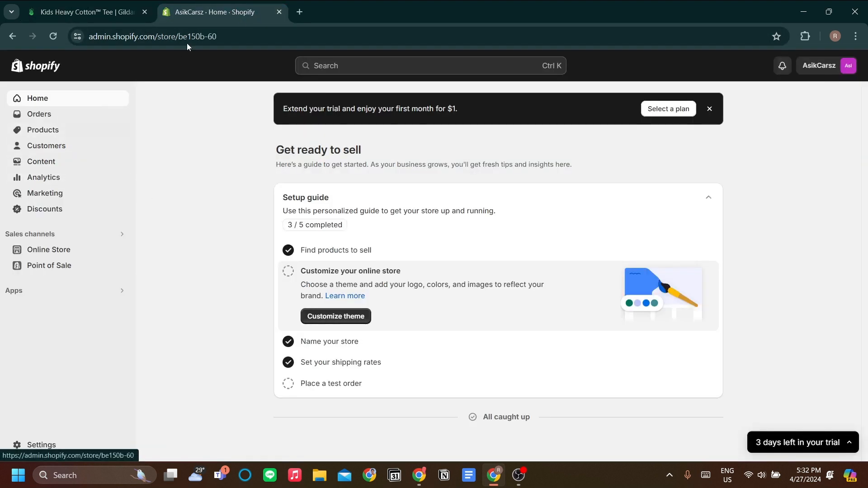
{"action": "left_click", "coordinate": [88, 136]}
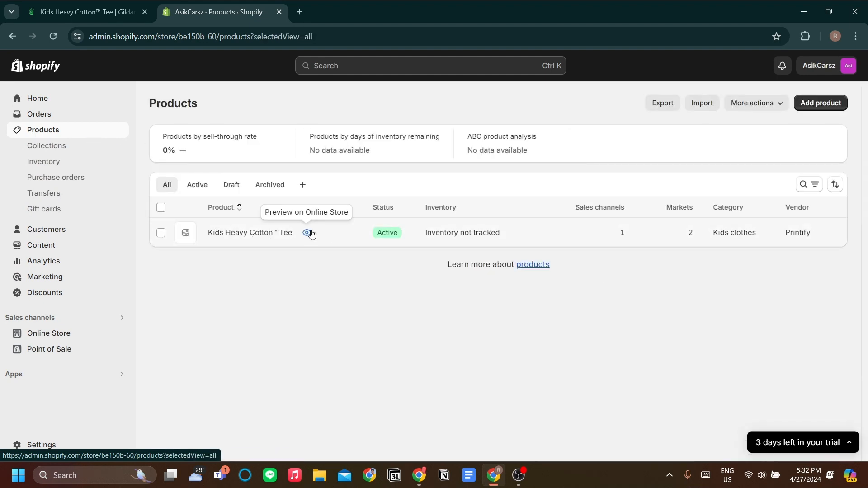
{"action": "left_click", "coordinate": [266, 234]}
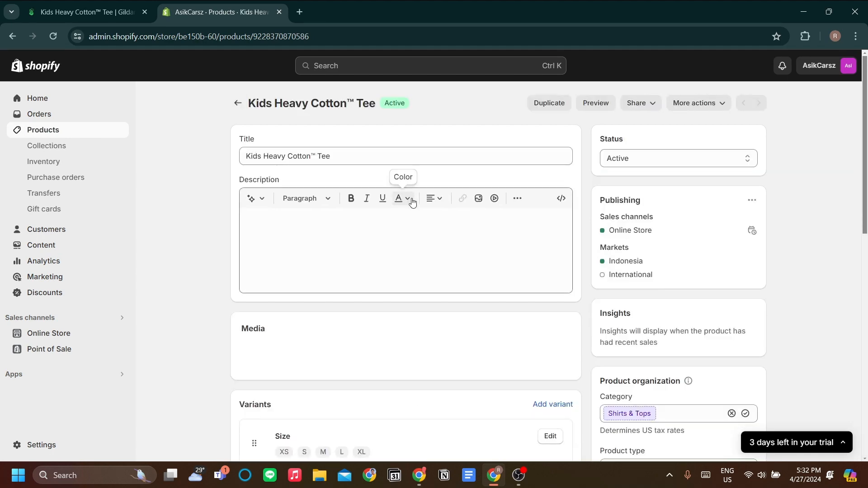
Review the product's description, variant prices and search engine listing before returning to the Products list.
{"action": "left_click_drag", "start_coordinate": [290, 220], "coordinate": [396, 374]}
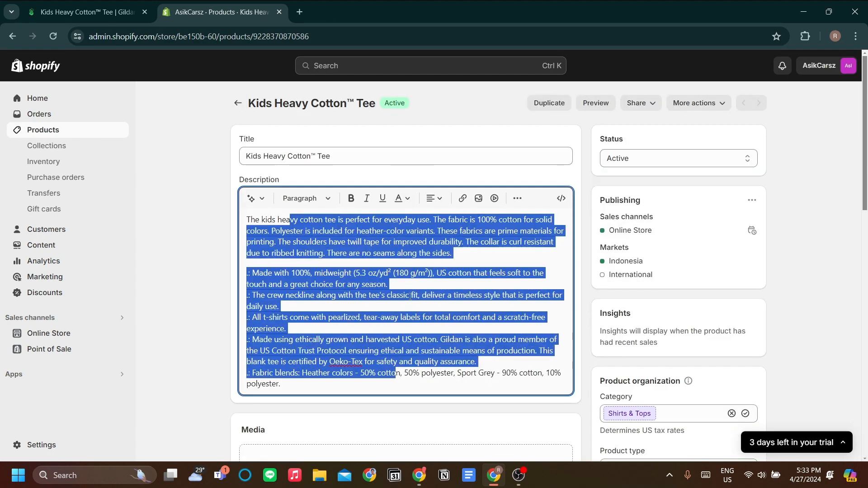
{"action": "left_click", "coordinate": [409, 296]}
{"action": "left_click_drag", "start_coordinate": [332, 155], "coordinate": [247, 154]}
{"action": "left_click_drag", "start_coordinate": [341, 242], "coordinate": [421, 295]}
{"action": "scroll", "coordinate": [425, 270], "scroll_direction": "down", "scroll_amount": 11}
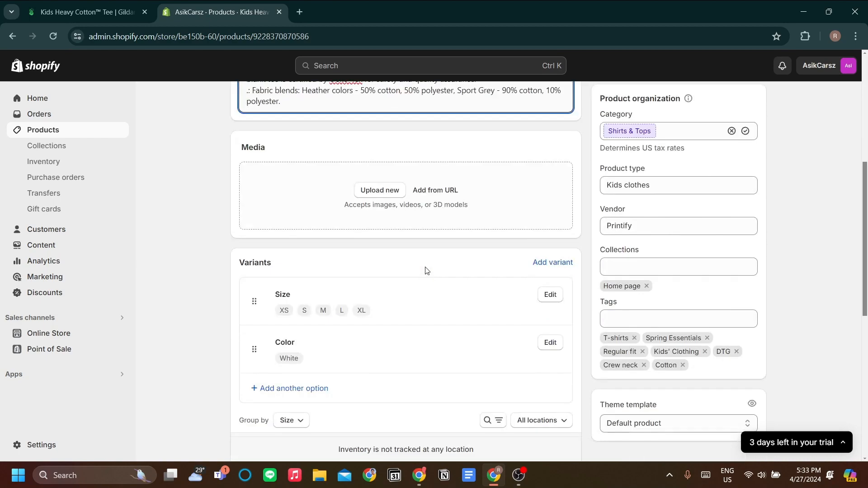
{"action": "scroll", "coordinate": [433, 267], "scroll_direction": "up", "scroll_amount": 3}
{"action": "scroll", "coordinate": [433, 267], "scroll_direction": "up", "scroll_amount": 6}
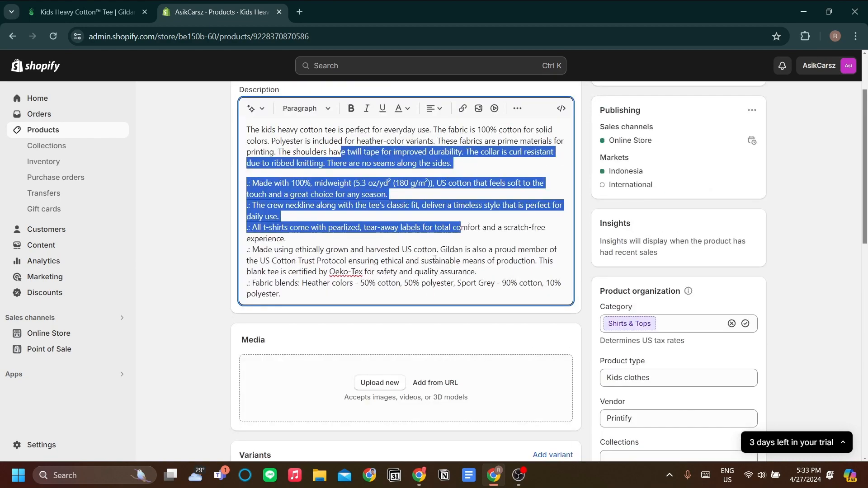
{"action": "scroll", "coordinate": [433, 267], "scroll_direction": "down", "scroll_amount": 3}
{"action": "scroll", "coordinate": [432, 267], "scroll_direction": "up", "scroll_amount": 4}
{"action": "left_click", "coordinate": [448, 240]}
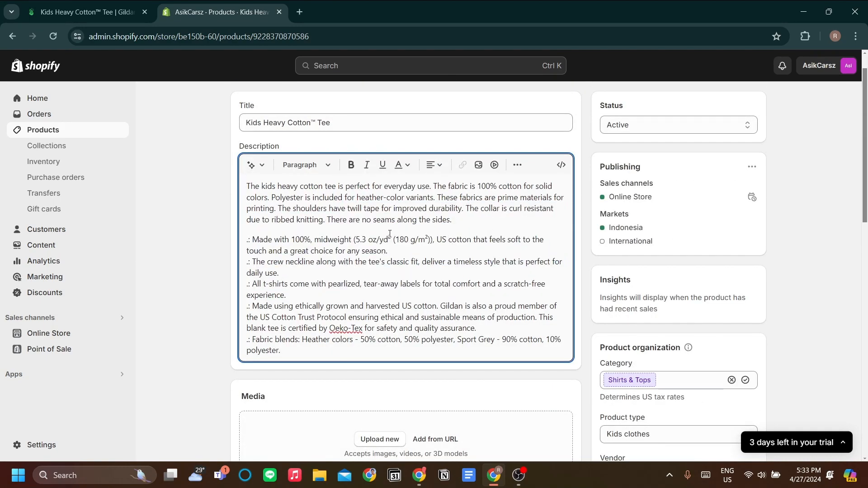
{"action": "scroll", "coordinate": [367, 251], "scroll_direction": "down", "scroll_amount": 10}
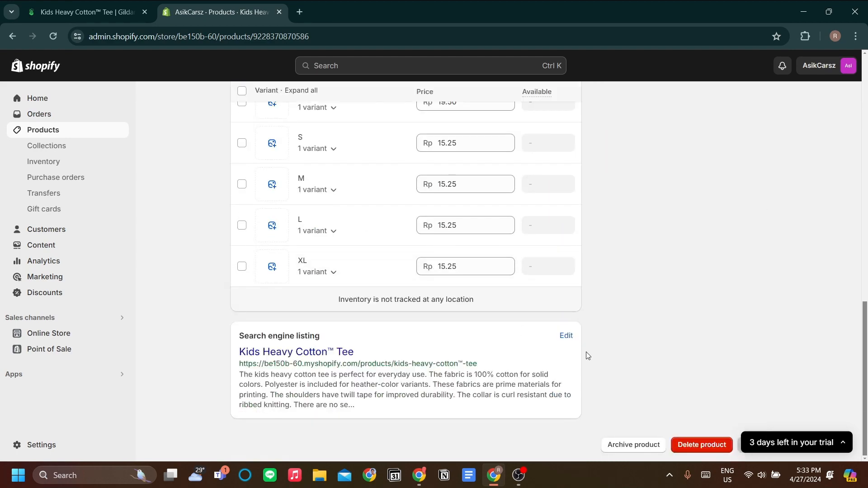
{"action": "scroll", "coordinate": [653, 370], "scroll_direction": "up", "scroll_amount": 10}
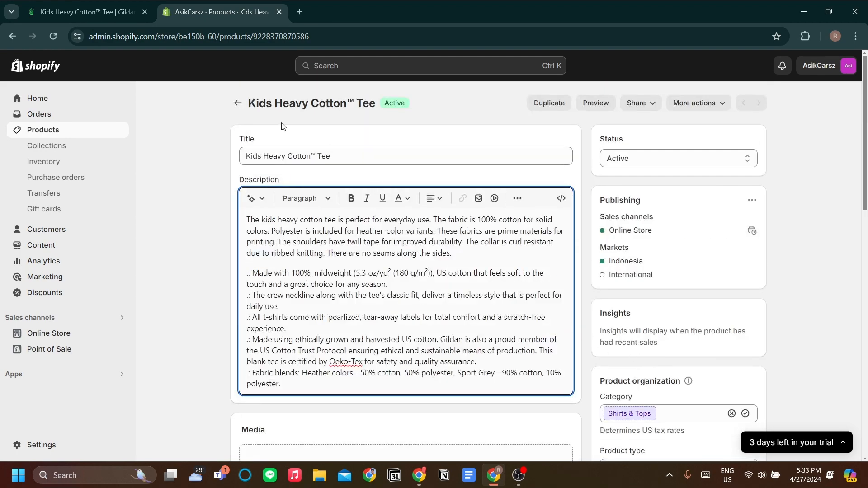
{"action": "left_click", "coordinate": [237, 103]}
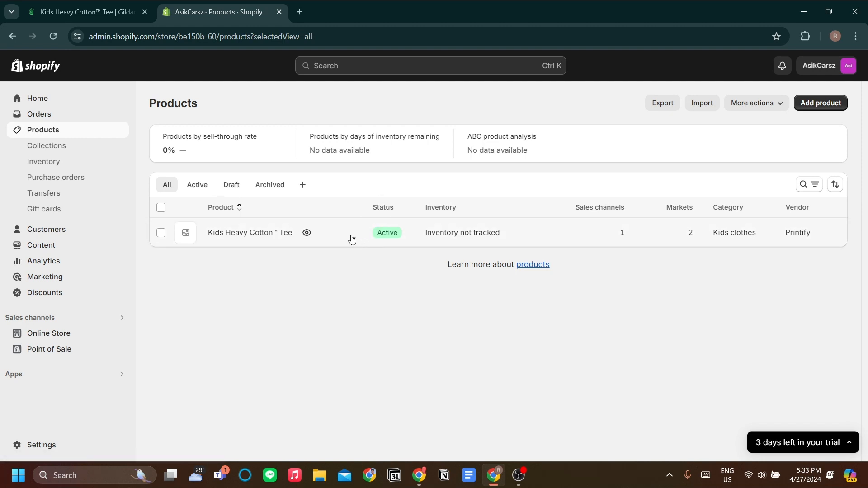
In Printify, open the Orders page and look over its order list and routing settings.
{"action": "left_click", "coordinate": [94, 6]}
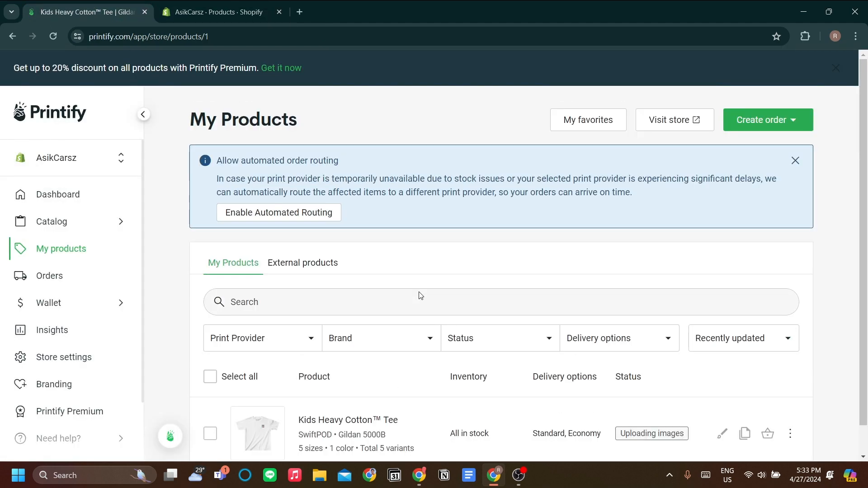
{"action": "scroll", "coordinate": [357, 291], "scroll_direction": "down", "scroll_amount": 1}
{"action": "scroll", "coordinate": [93, 301], "scroll_direction": "down", "scroll_amount": 2}
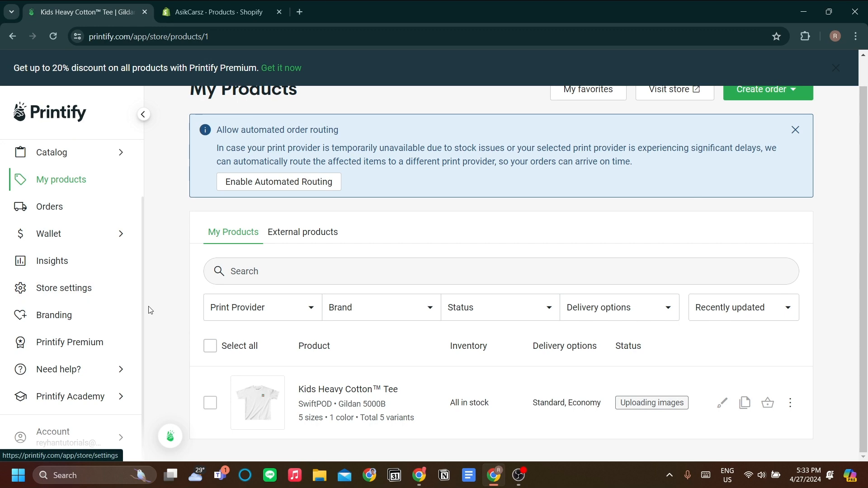
{"action": "left_click", "coordinate": [100, 217]}
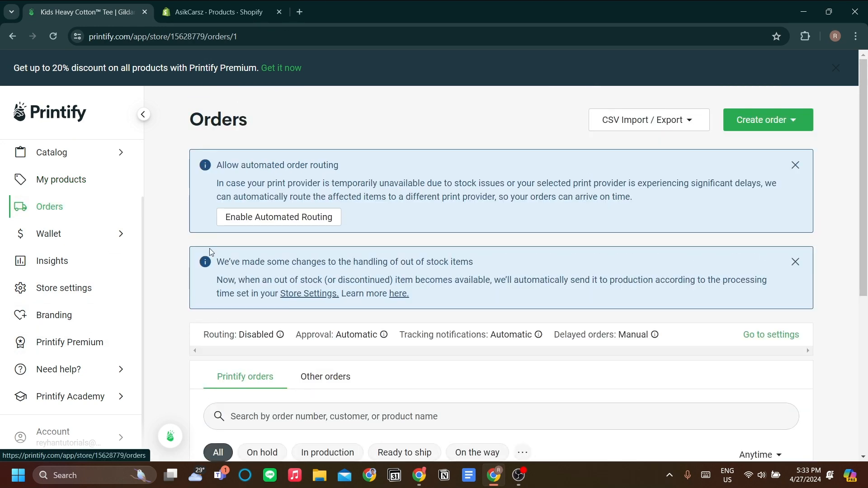
{"action": "scroll", "coordinate": [316, 272], "scroll_direction": "down", "scroll_amount": 3}
{"action": "scroll", "coordinate": [385, 283], "scroll_direction": "up", "scroll_amount": 1}
{"action": "scroll", "coordinate": [385, 283], "scroll_direction": "up", "scroll_amount": 1}
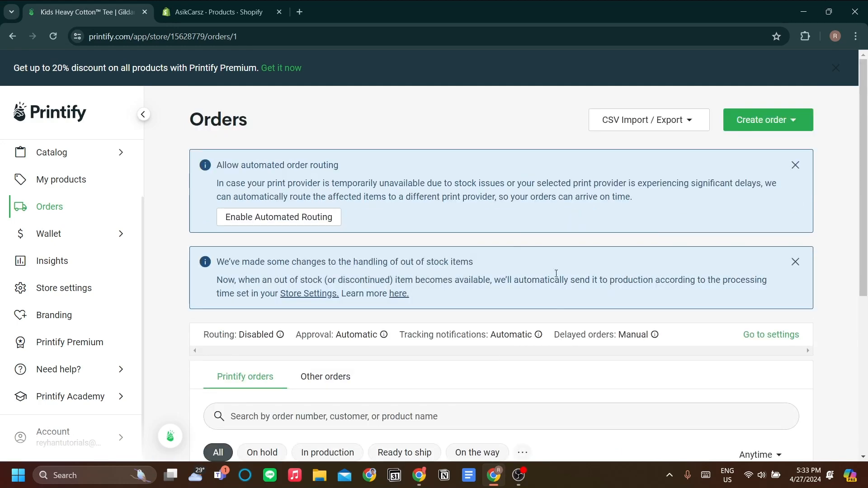
{"action": "scroll", "coordinate": [378, 279], "scroll_direction": "down", "scroll_amount": 2}
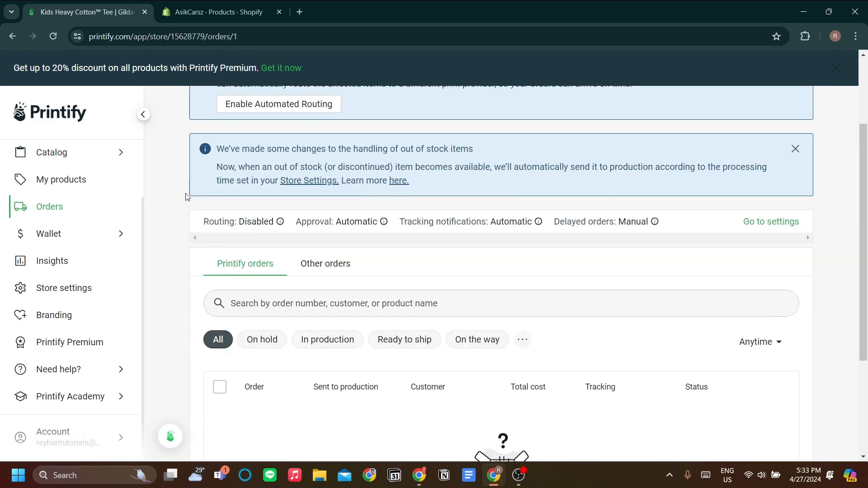
{"action": "scroll", "coordinate": [97, 185], "scroll_direction": "up", "scroll_amount": 2}
Open the Printify dashboard and switch back to the Shopify Products list.
{"action": "left_click", "coordinate": [96, 195]}
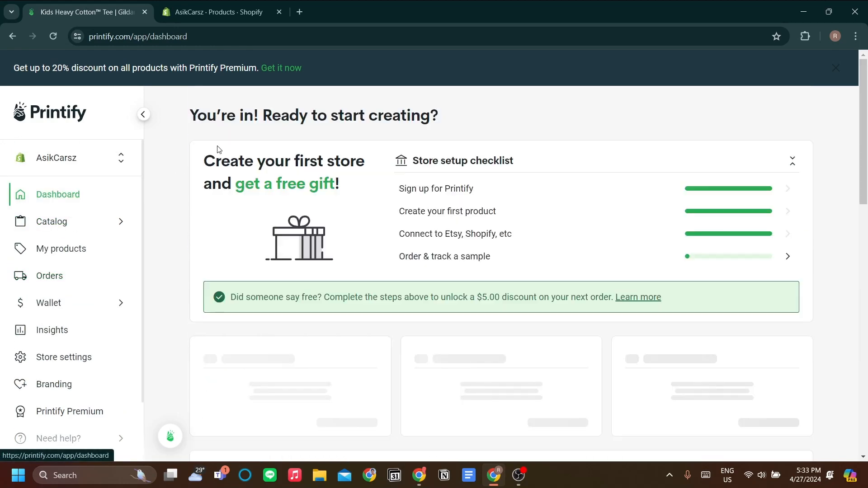
{"action": "scroll", "coordinate": [257, 177], "scroll_direction": "down", "scroll_amount": 2}
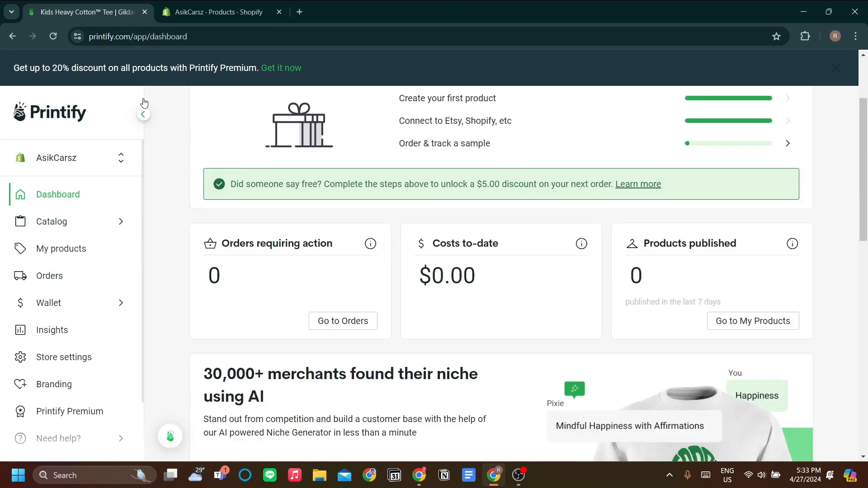
{"action": "left_click", "coordinate": [185, 12]}
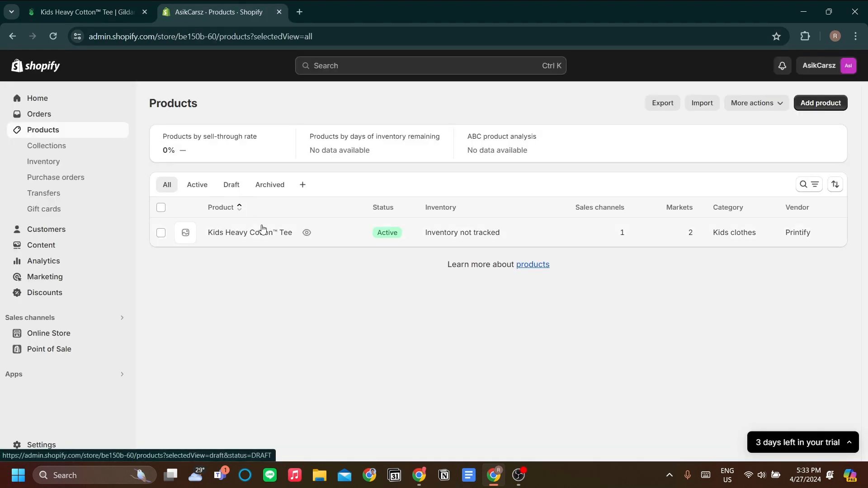